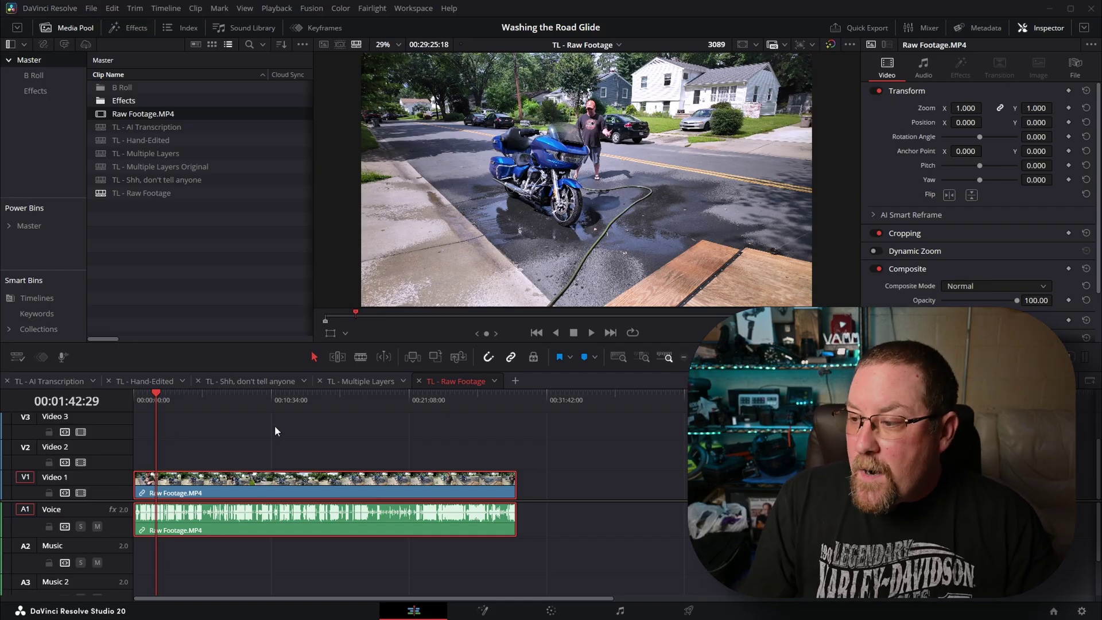
Move the playhead to the end of the Raw Footage clip at 00:29:25:18
click(515, 397)
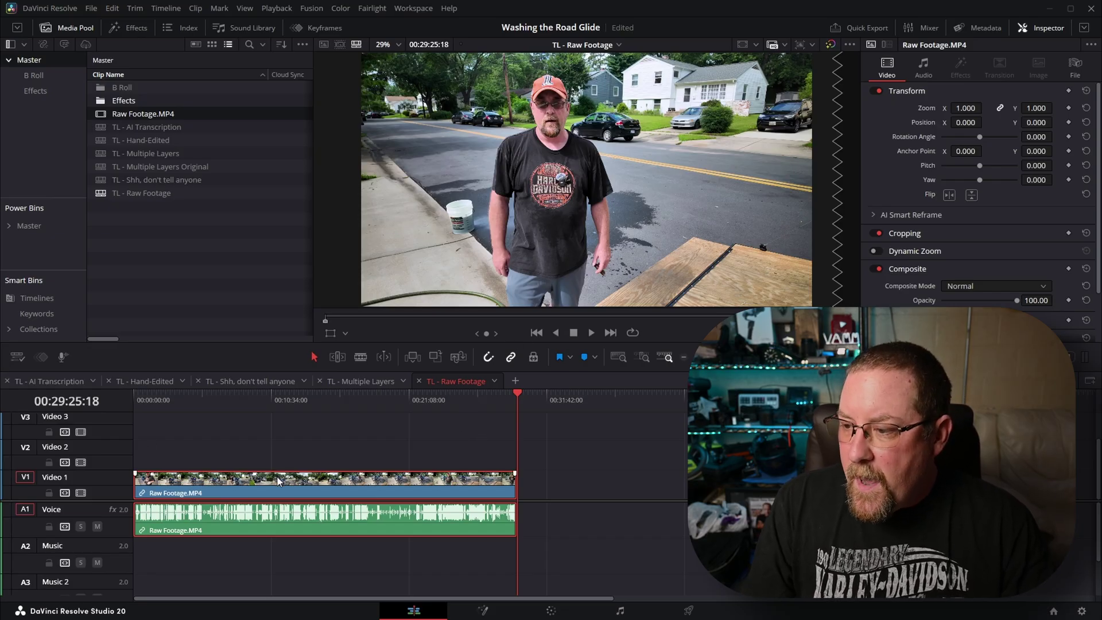
Jump to 00:07:31:17 in the raw footage, zoom in around it, and deselect the clip
click(235, 399)
scroll(252, 442, up, 5)
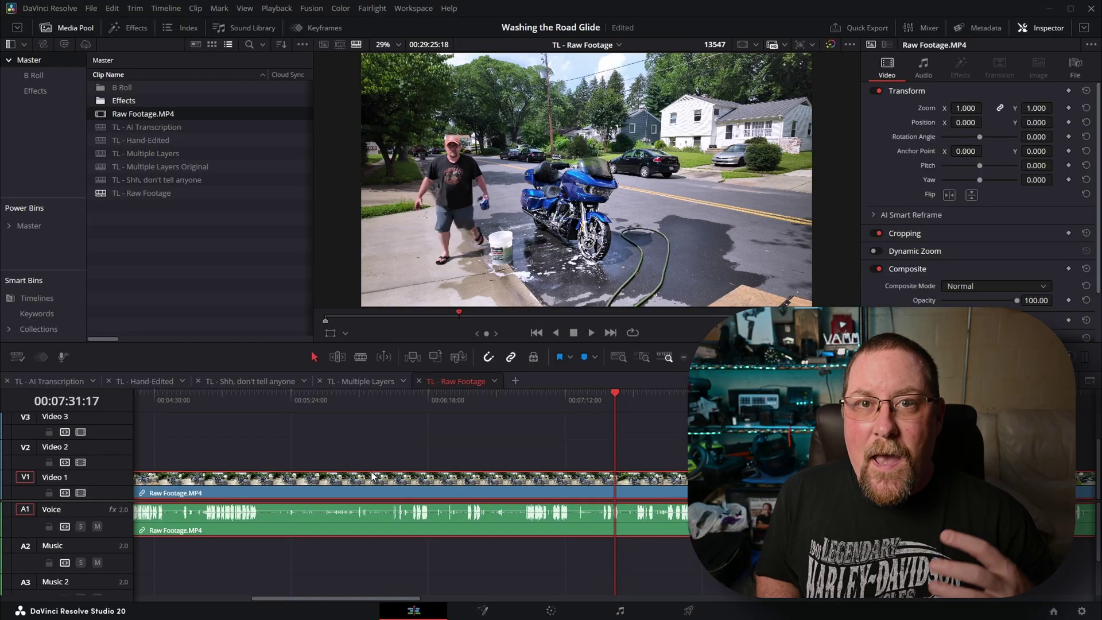
click(183, 195)
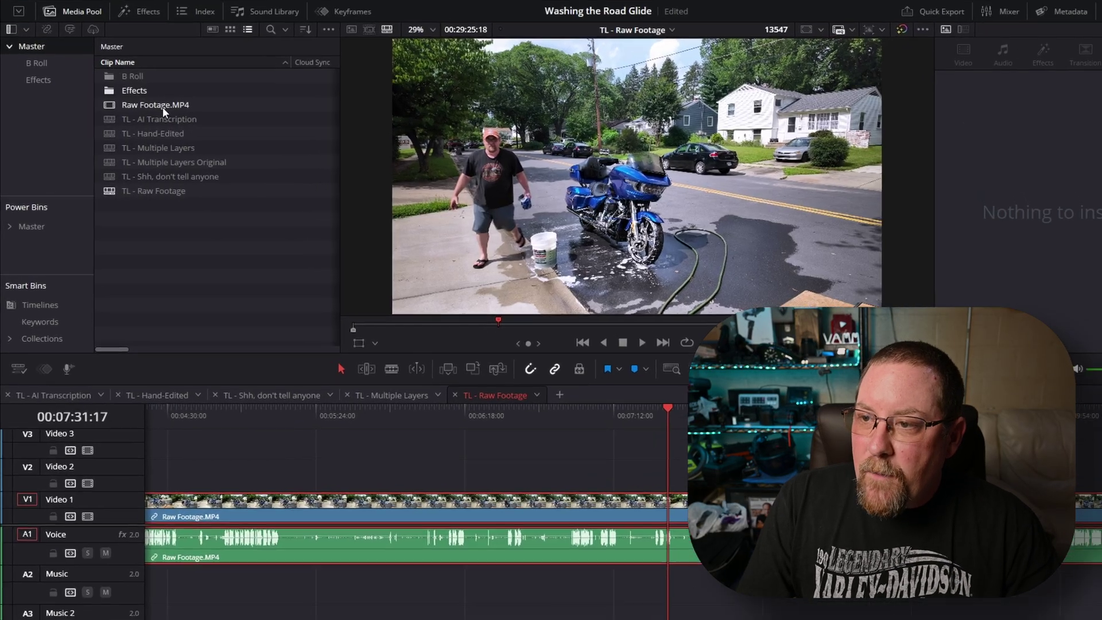
Transcribe Raw Footage.MP4's audio via AI Tools > Audio Transcription > Transcribe
right_click(150, 117)
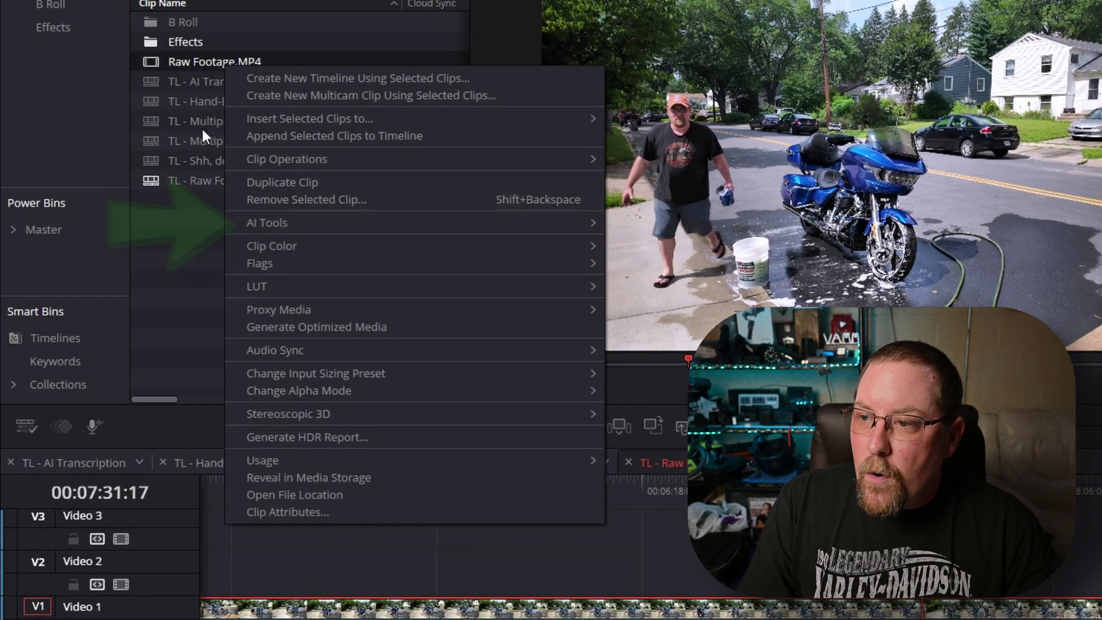
right_click(204, 140)
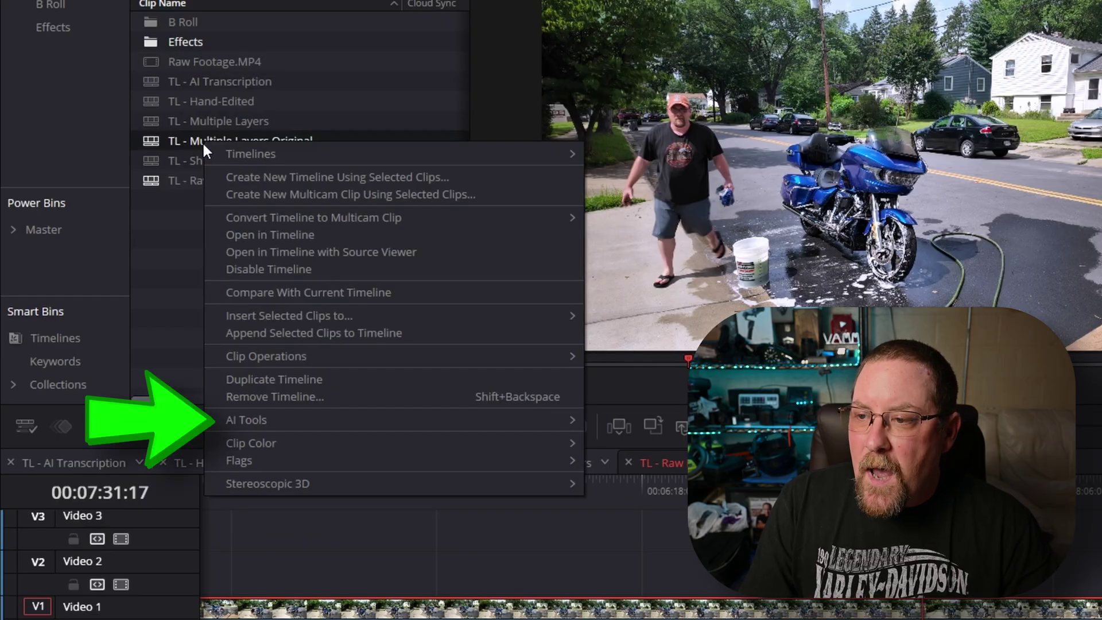
click(190, 232)
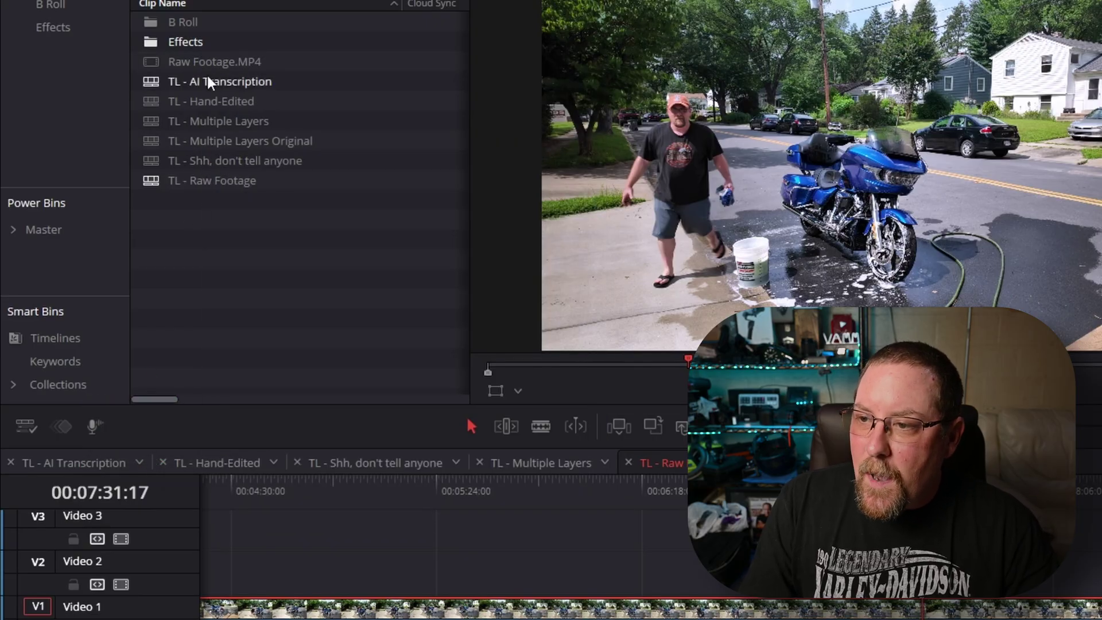
right_click(199, 60)
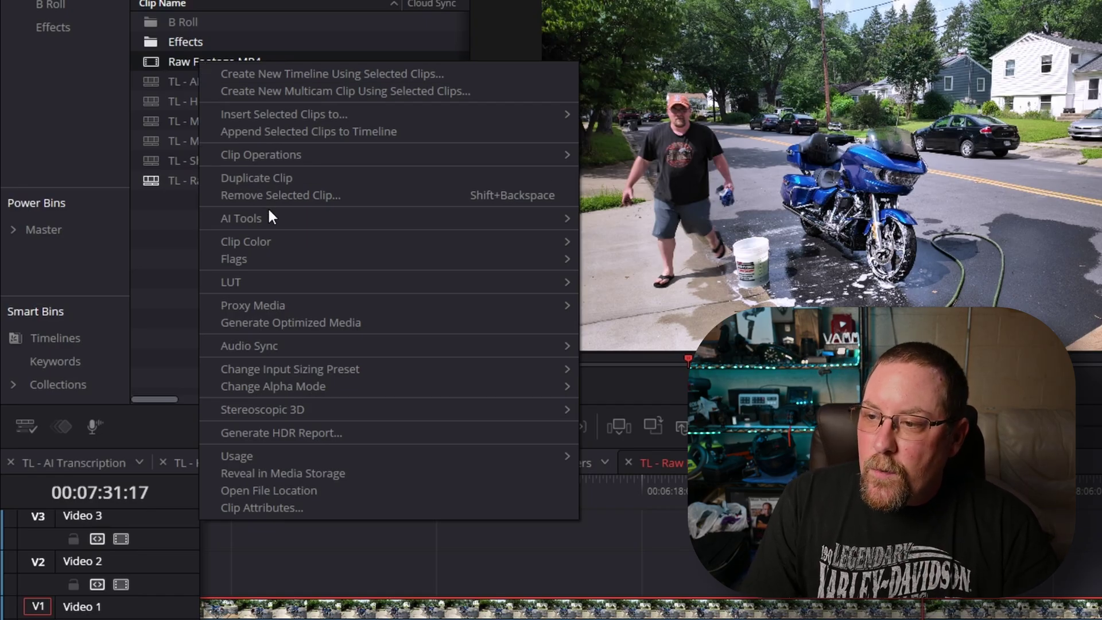
mouse_move(275, 222)
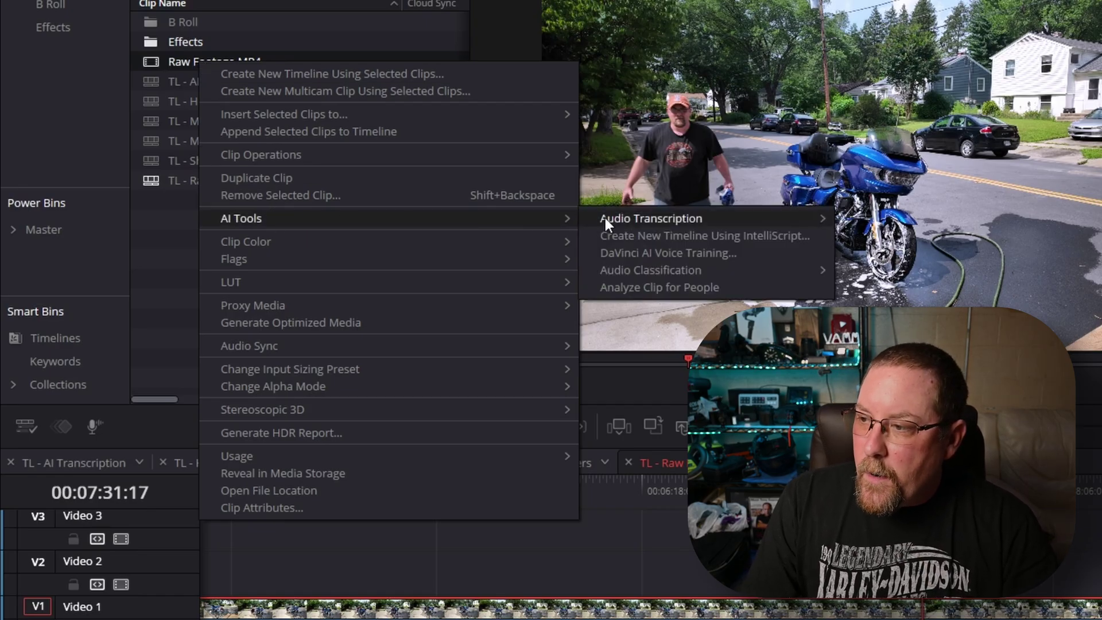
mouse_move(632, 220)
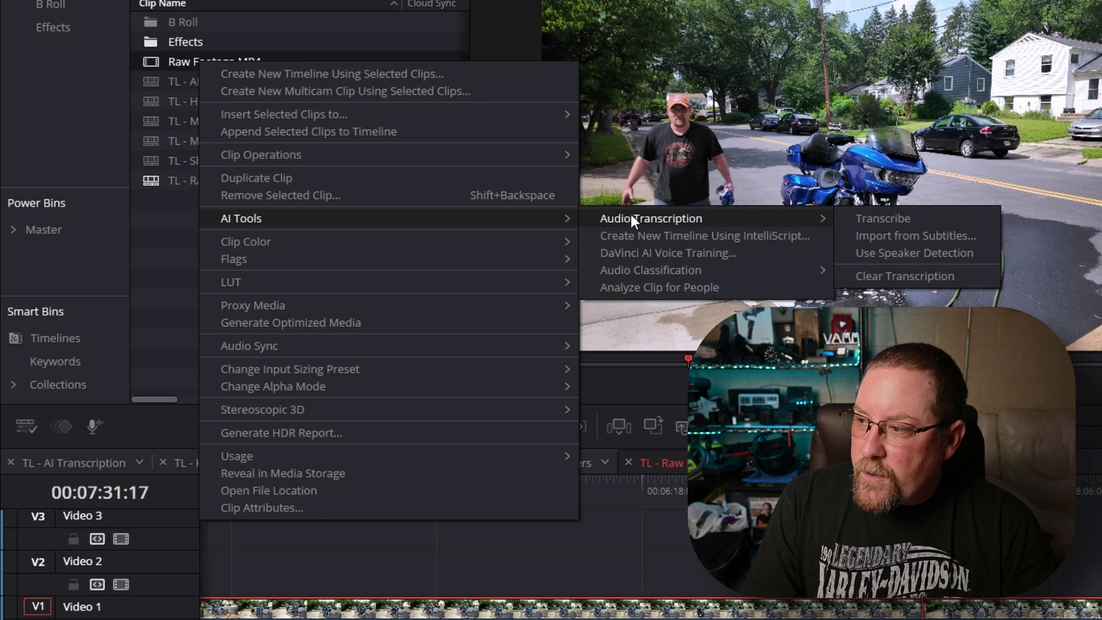
click(922, 218)
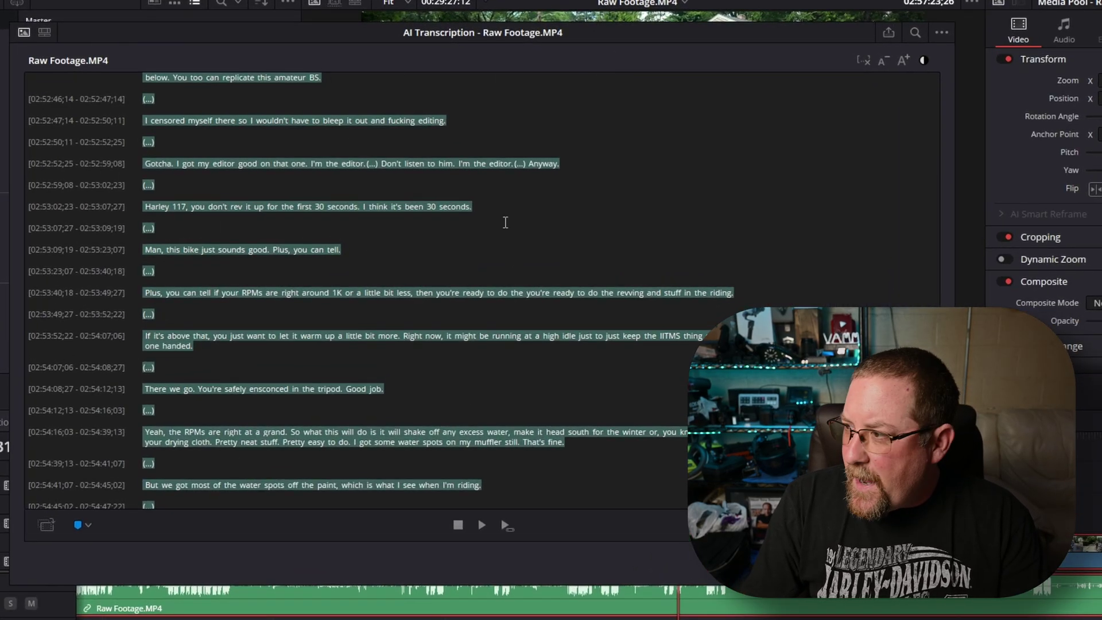
Scroll the Raw Footage.MP4 transcript to the top and bring up its options menu
drag(933, 447, 929, 81)
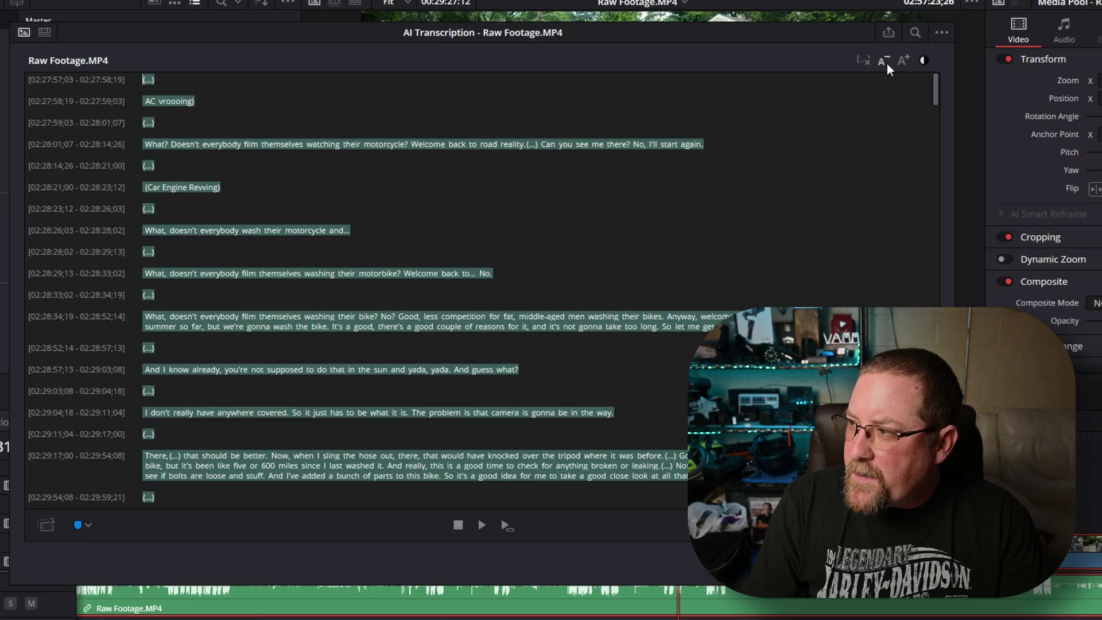
click(942, 34)
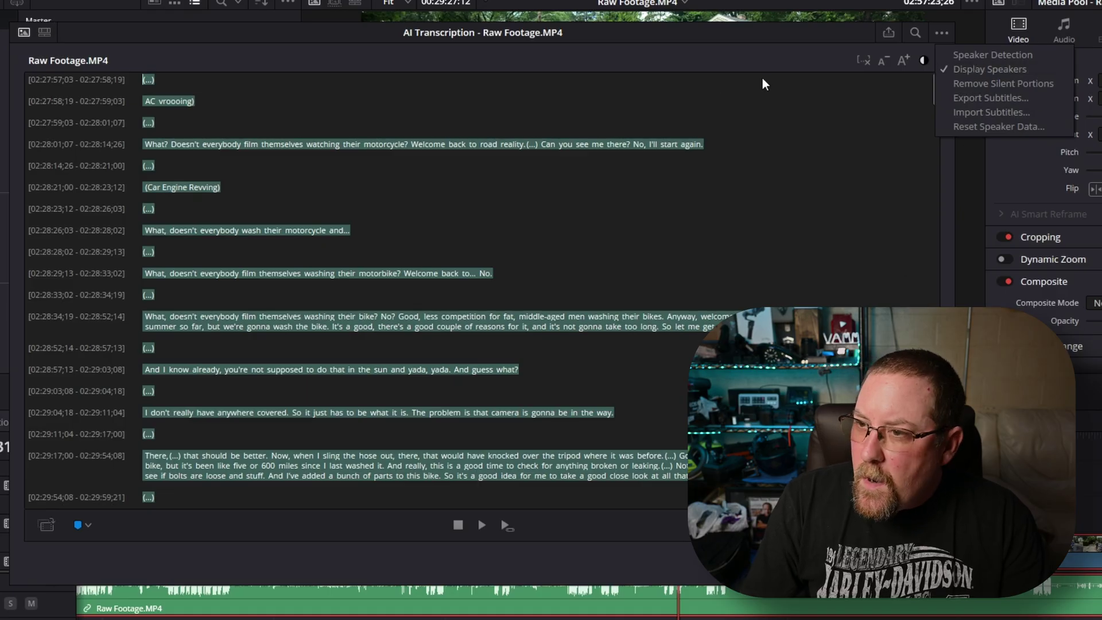
Show the TL - Raw Footage transcript, move the window up, and compare with the clip transcript
click(45, 33)
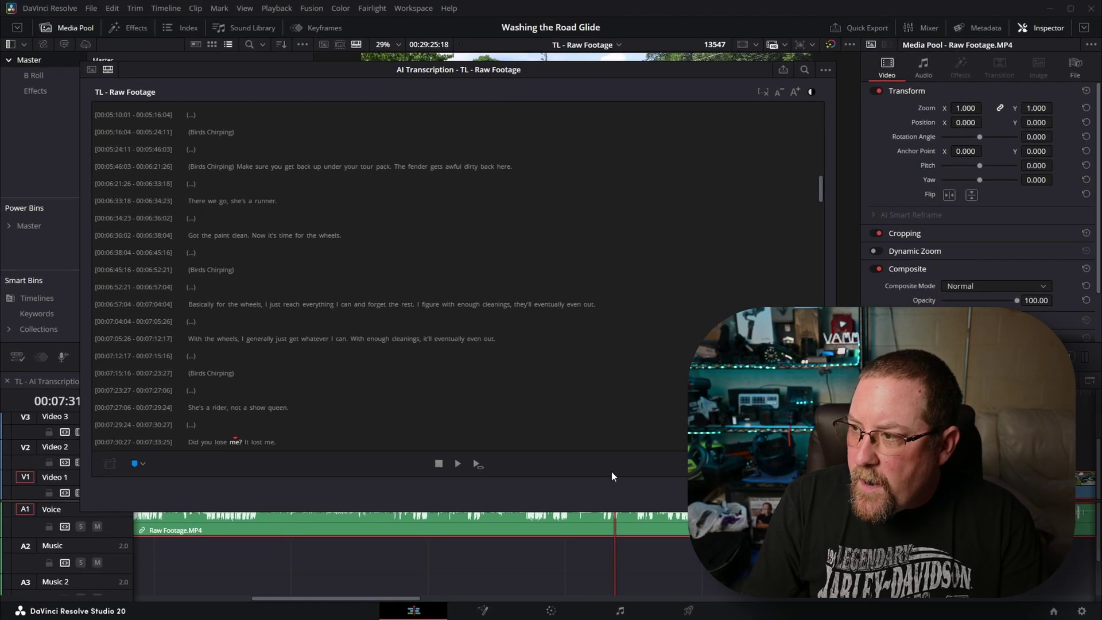
drag(516, 71, 514, 25)
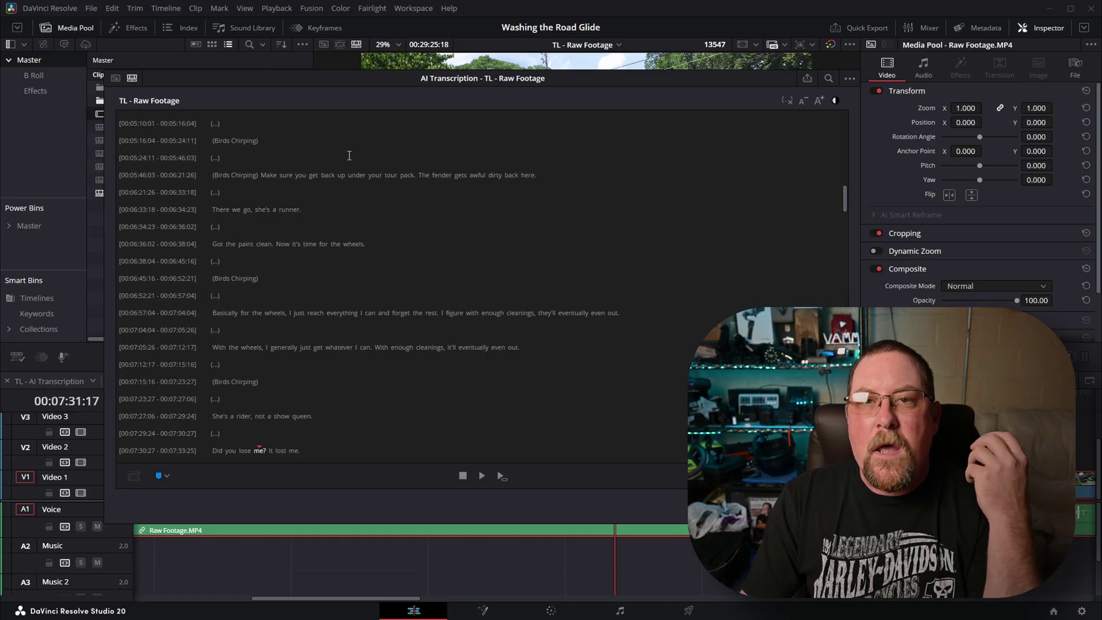
click(116, 78)
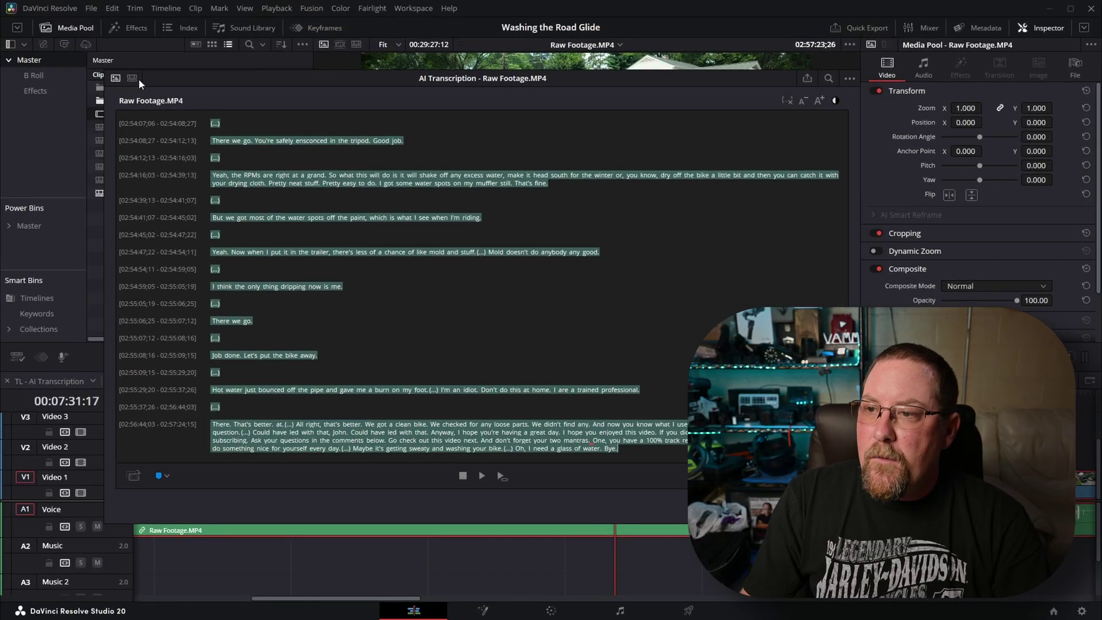
click(132, 78)
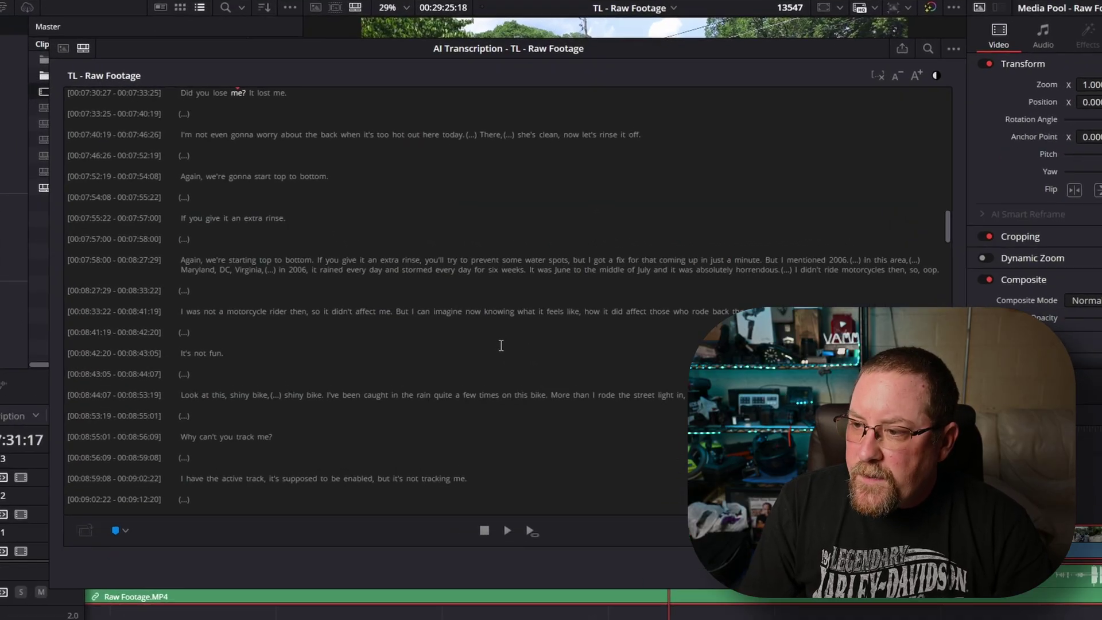
Remove silent portions from TL - Raw Footage, close the transcript, and jump to its 00:15:53:25 end
scroll(477, 315, up, 3)
scroll(506, 339, up, 15)
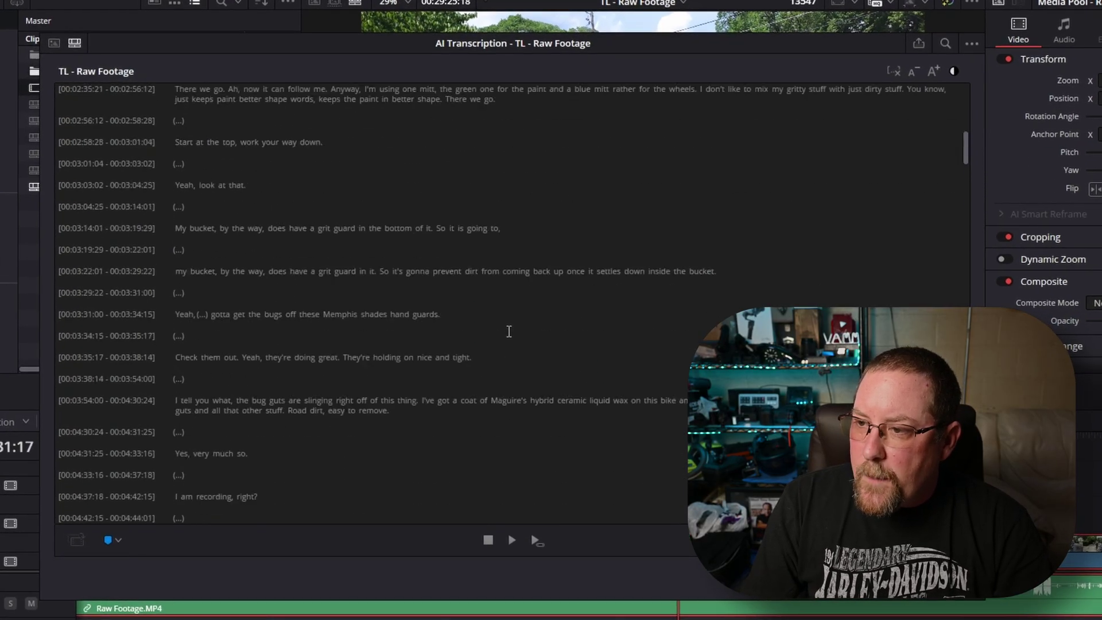
scroll(508, 331, up, 5)
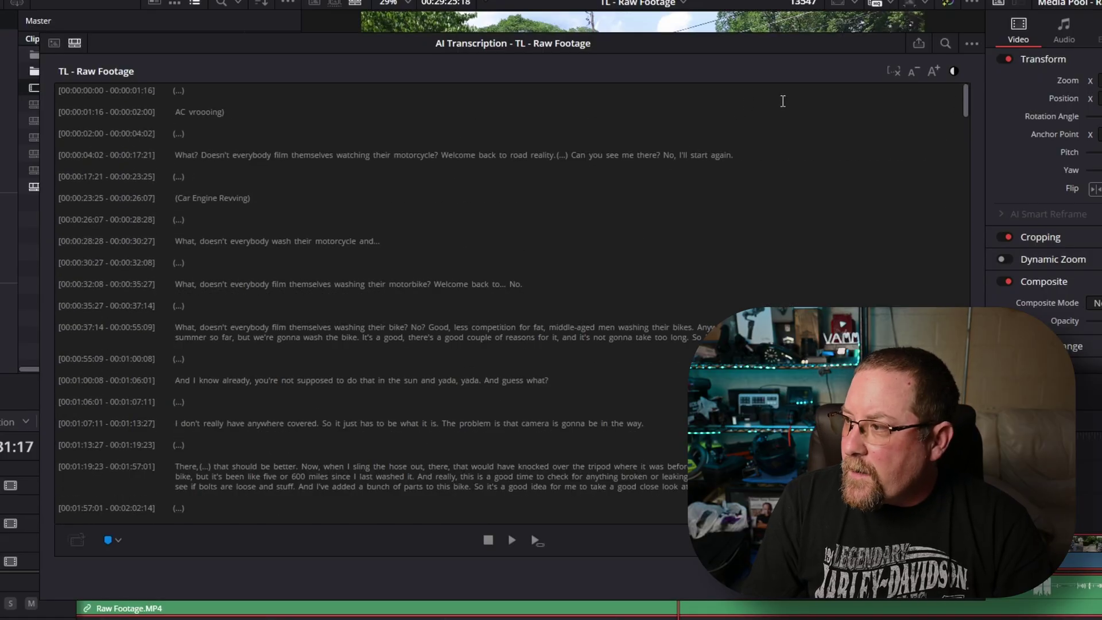
click(890, 71)
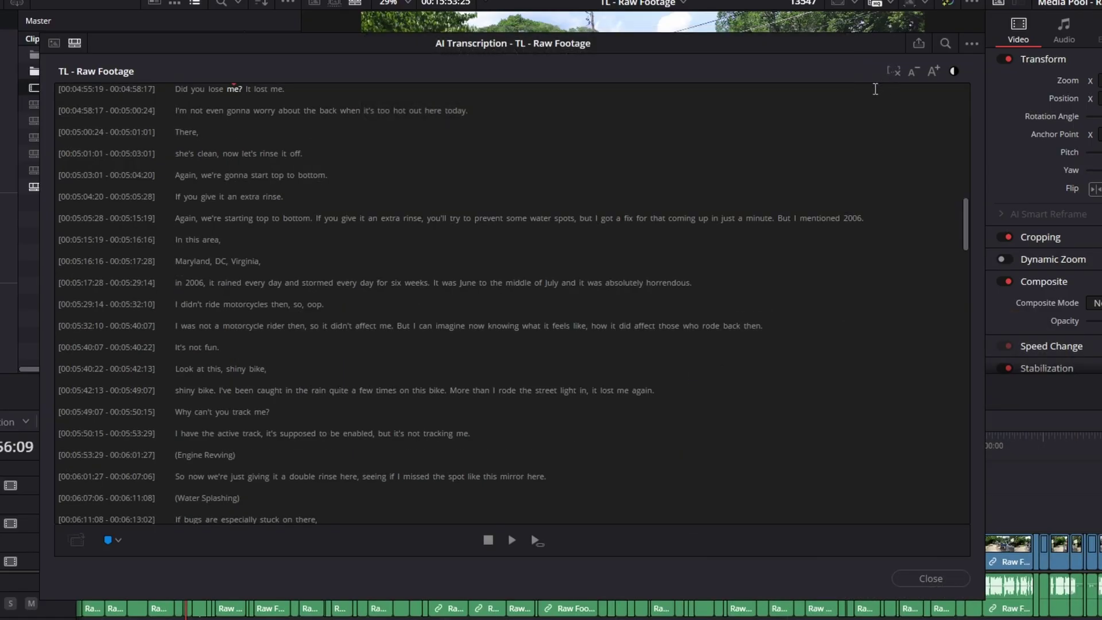
click(912, 577)
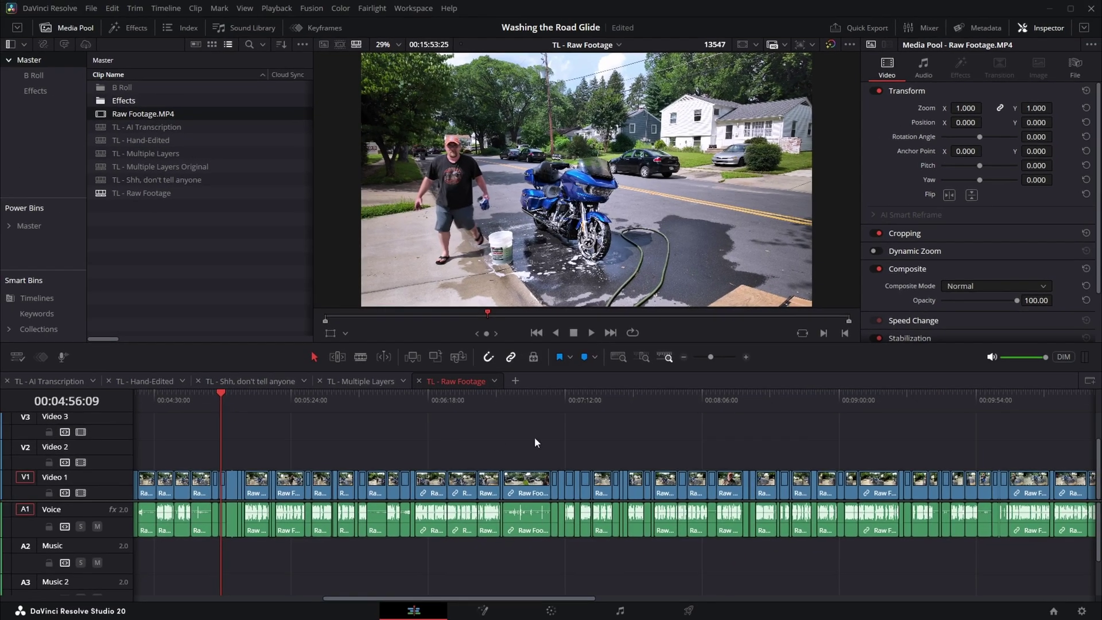
scroll(583, 433, right, 10)
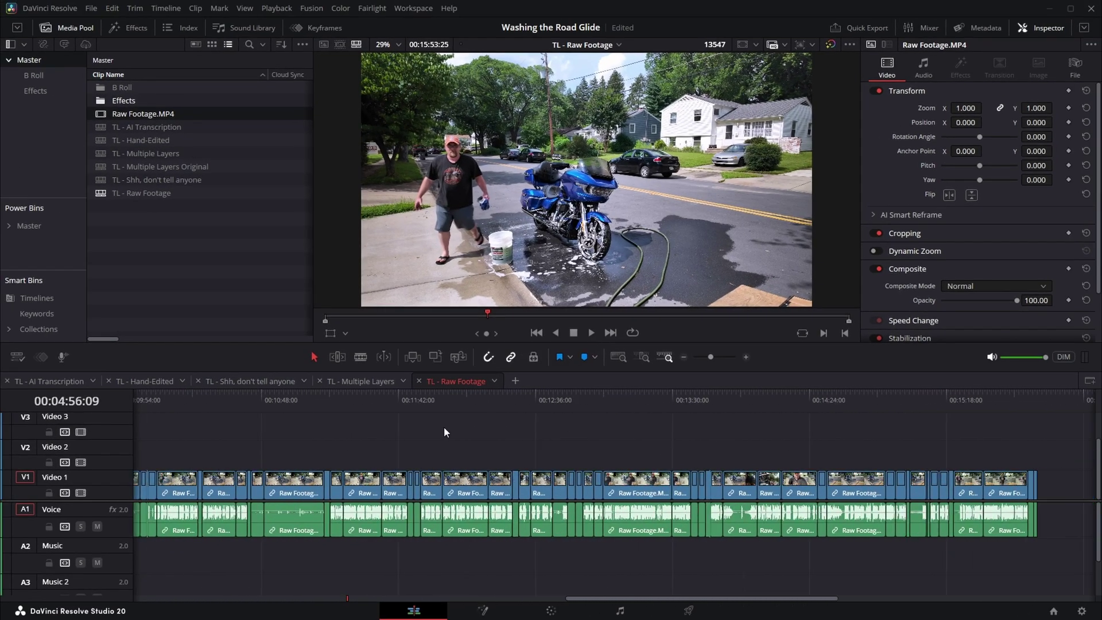
click(940, 397)
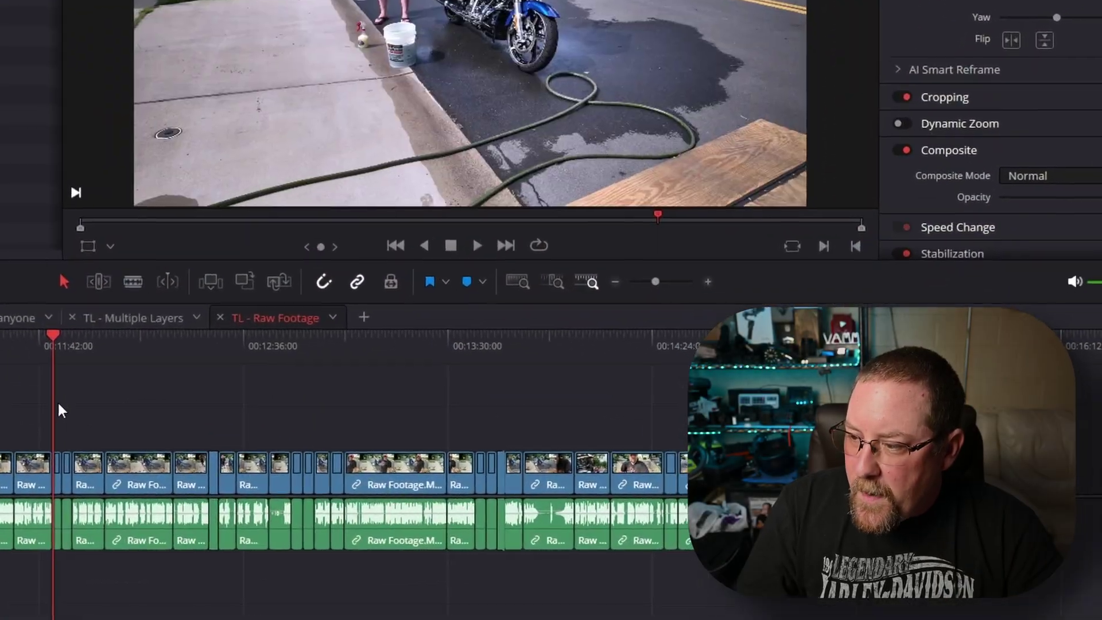
Place the playhead at the cut near 00:11:59 and select all clips from there forward
scroll(287, 429, up, 5)
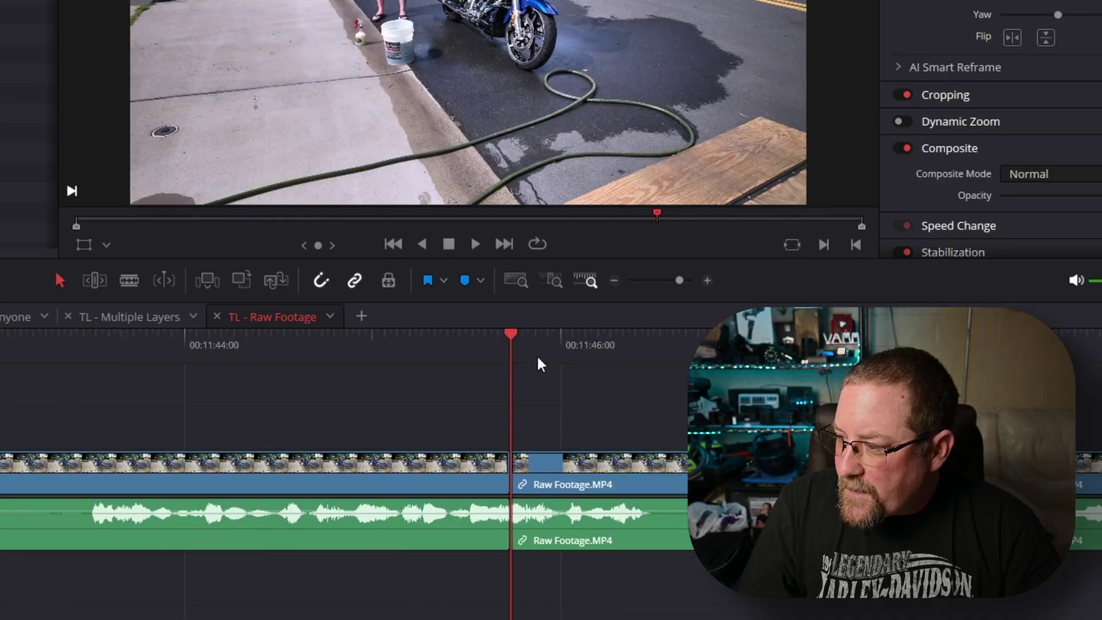
click(501, 349)
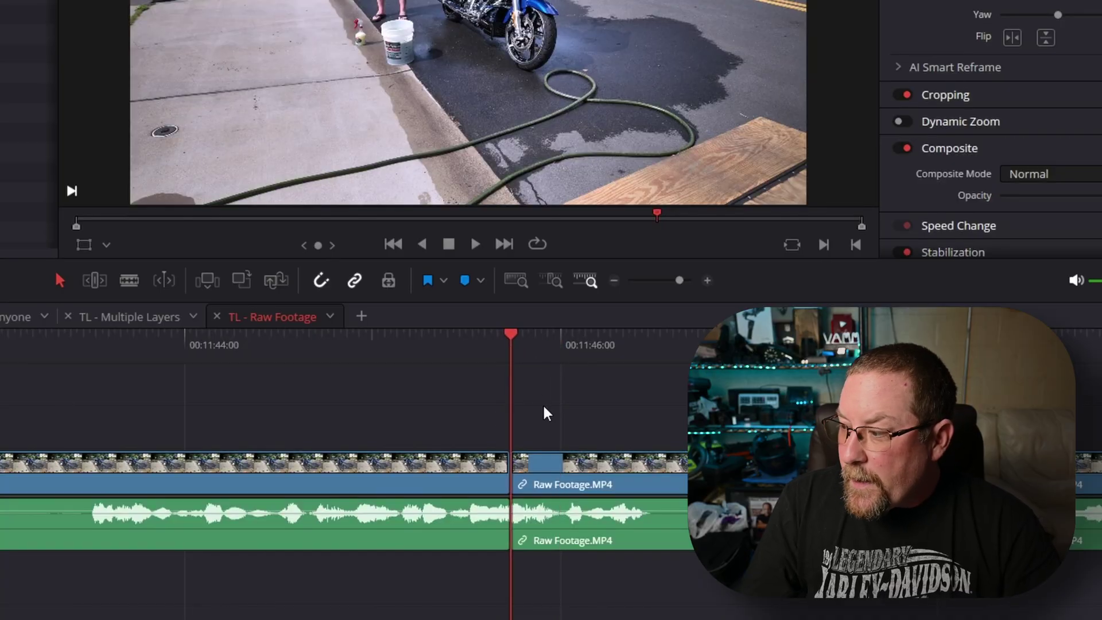
scroll(344, 390, right, 10)
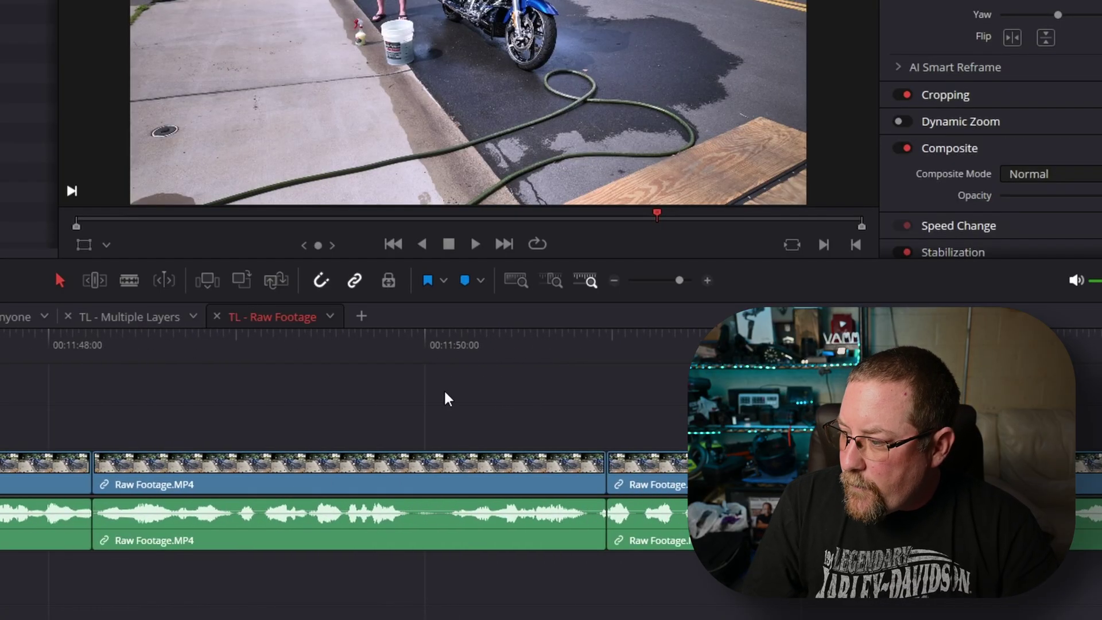
scroll(425, 382, right, 10)
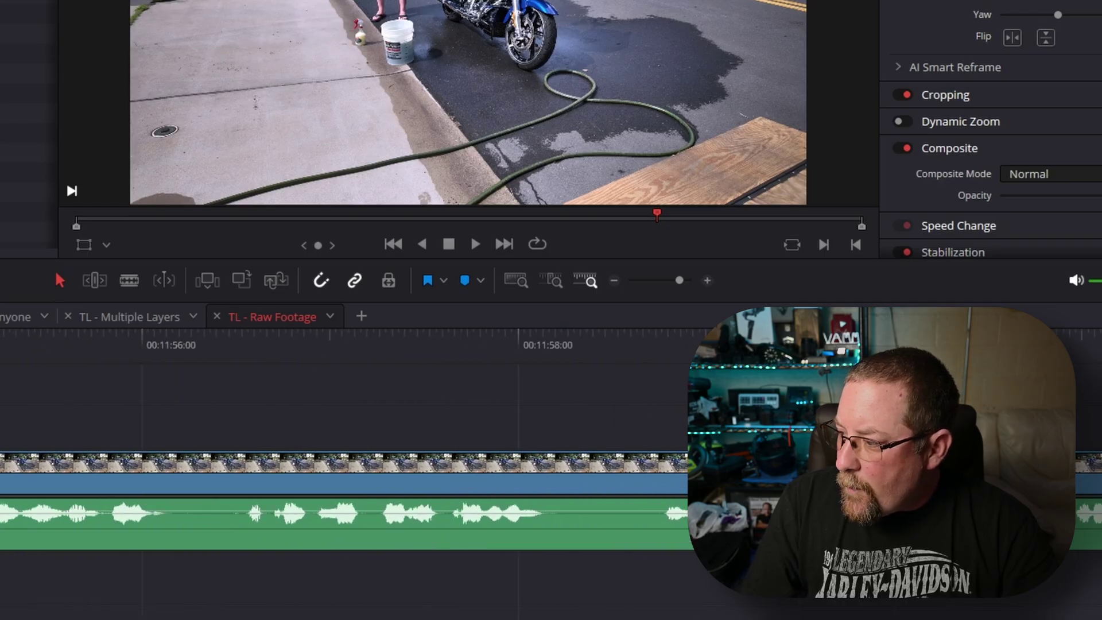
click(376, 345)
key(alt+y)
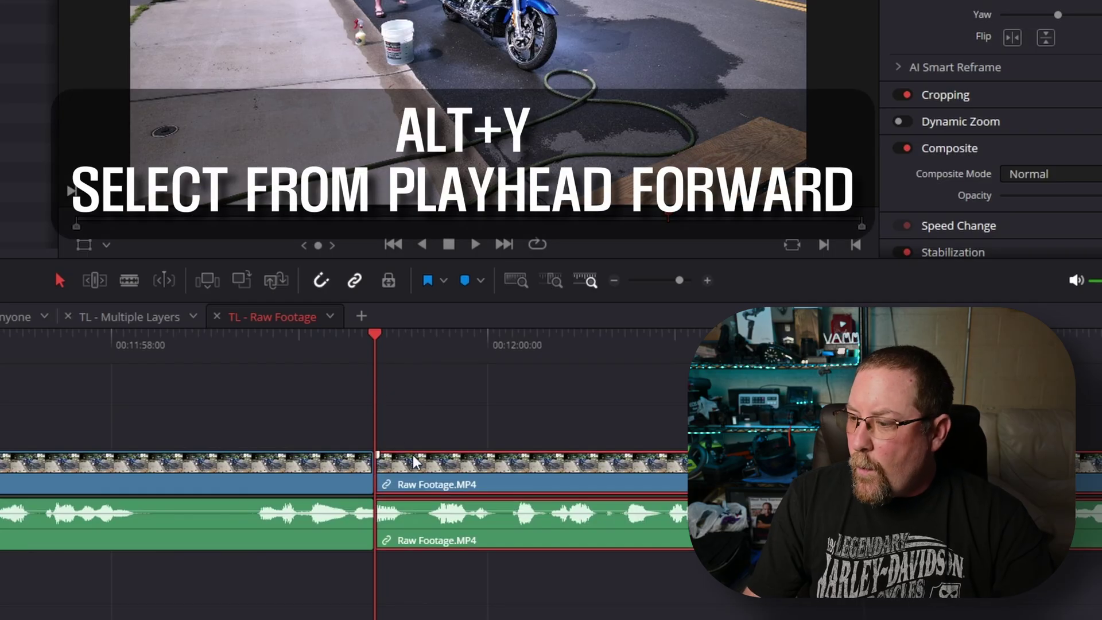
Shift later clips right to open a gap, extend both clip ends into it, then undo
drag(417, 482, 524, 485)
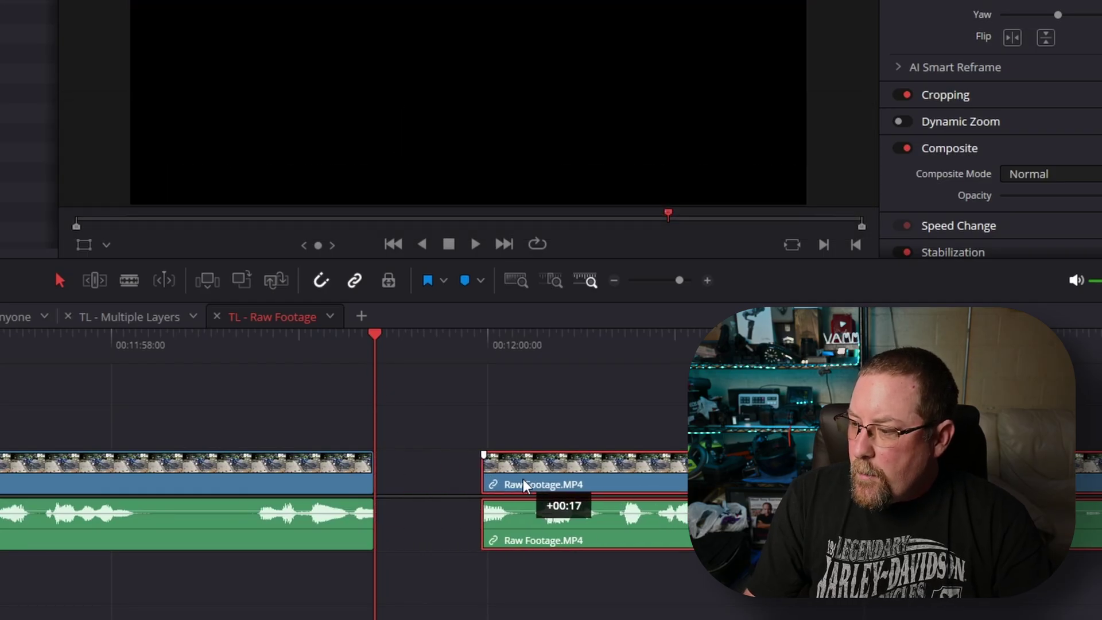
drag(372, 478, 414, 477)
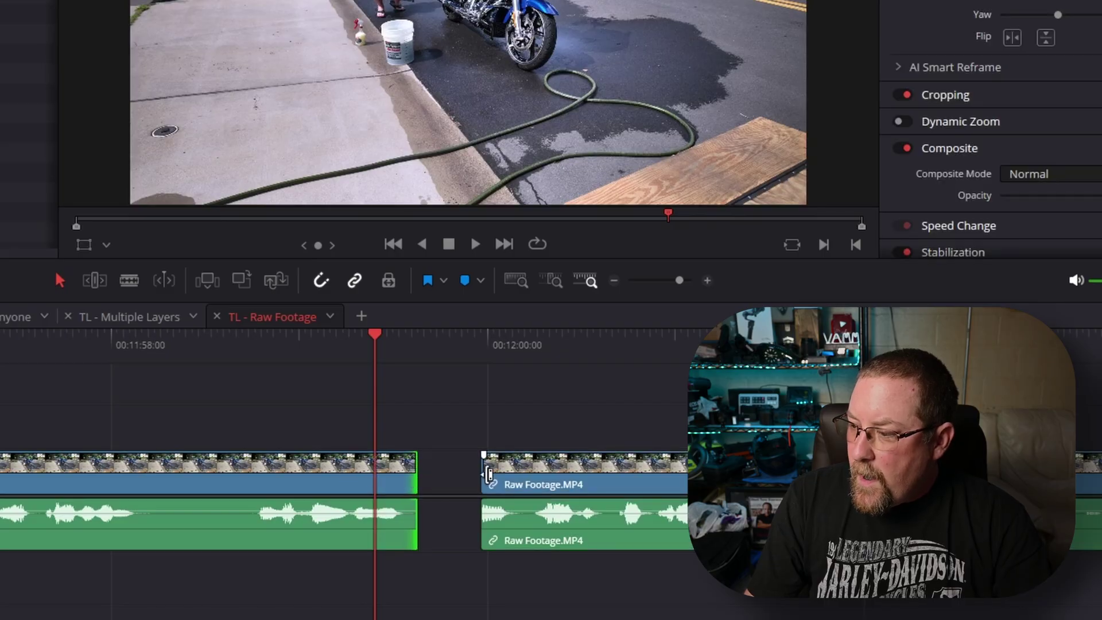
drag(489, 474, 419, 481)
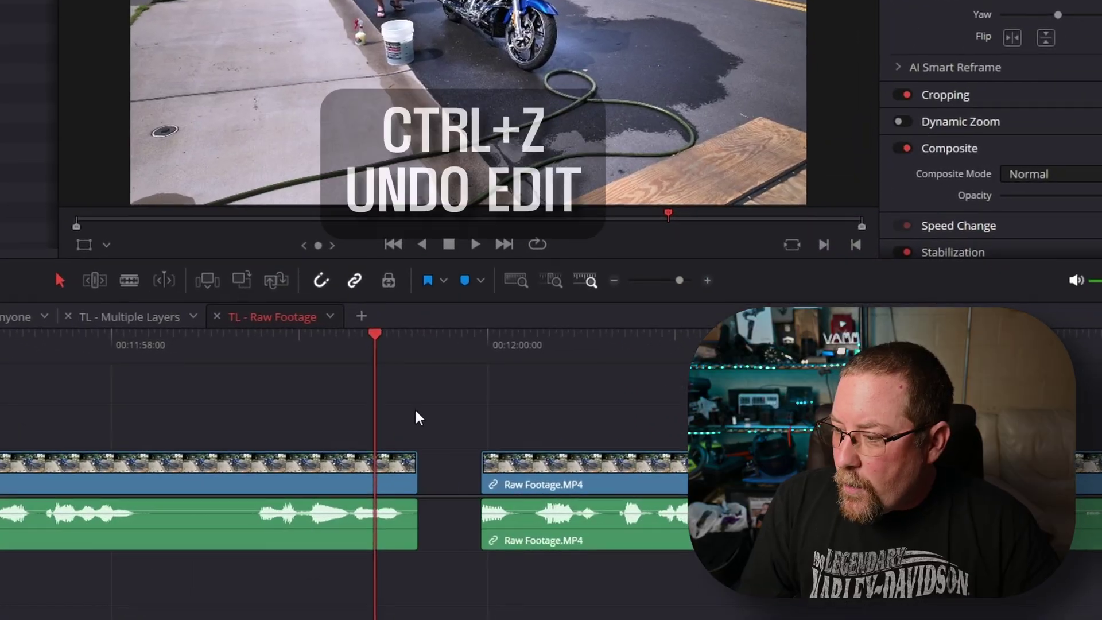
key(ctrl+z)
key(ctrl+z)
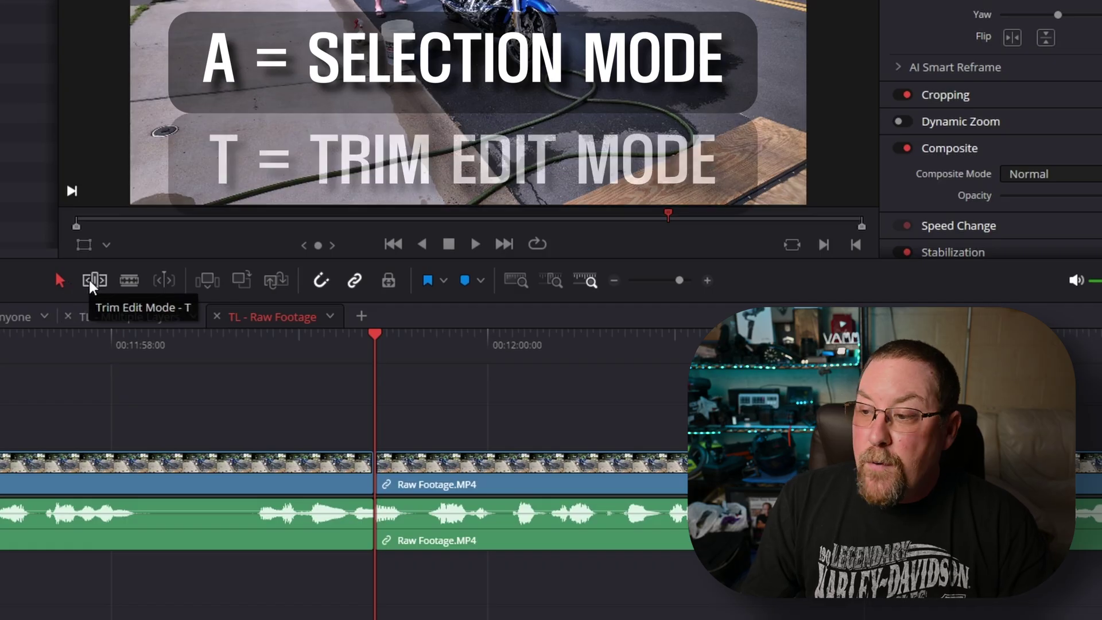
In Trim Edit Mode, ripple-trim cuts by 6, 4 and 3 frames without leaving gaps
click(92, 281)
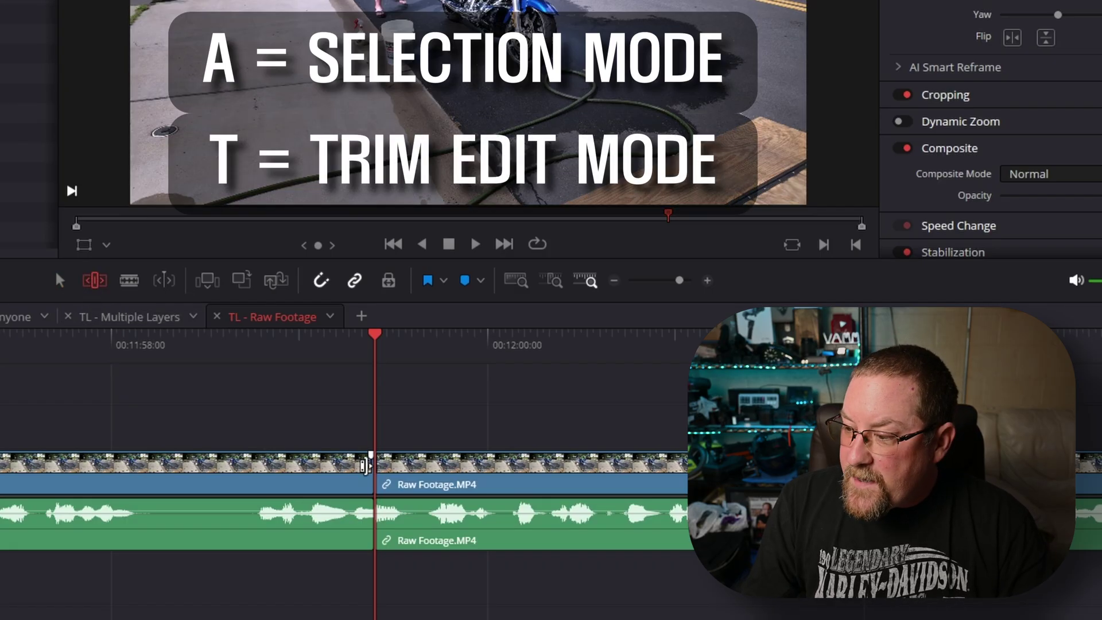
drag(369, 464, 418, 473)
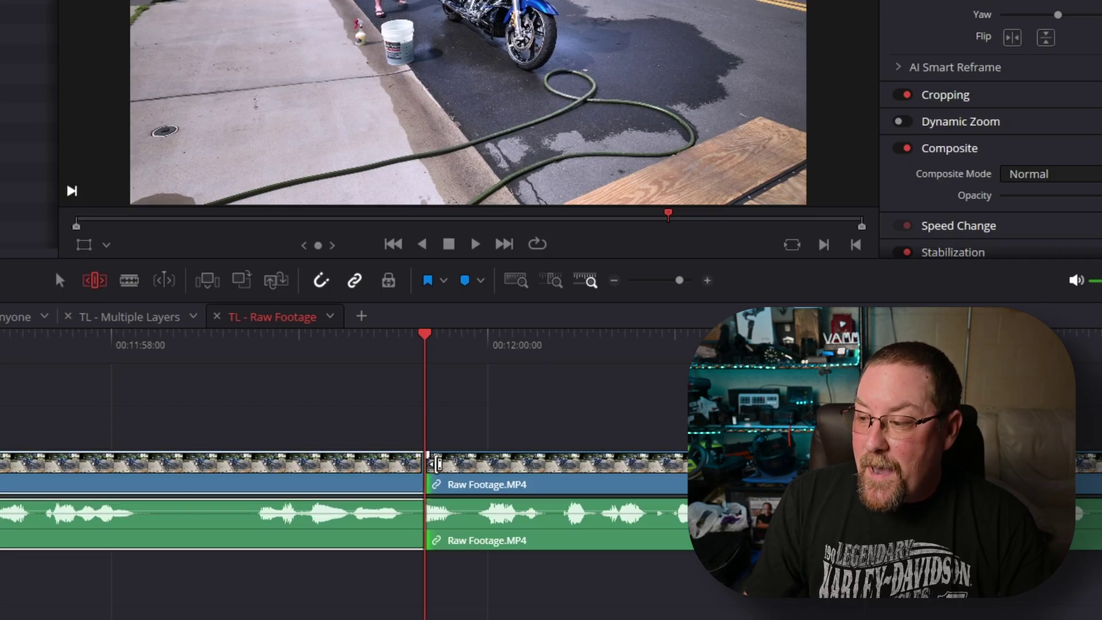
drag(437, 464, 379, 455)
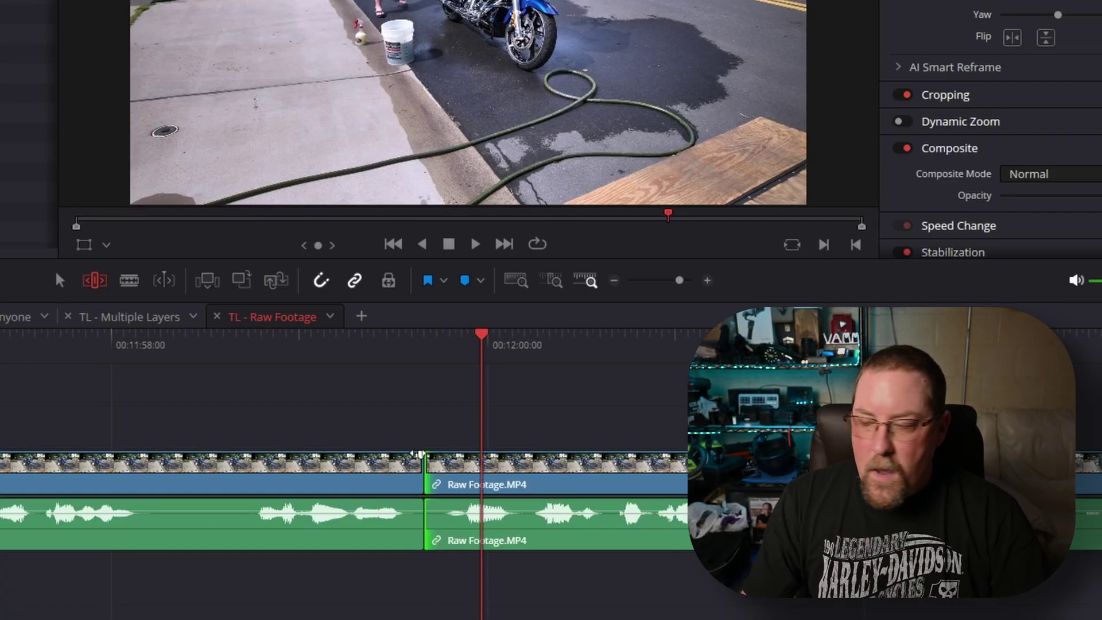
drag(418, 453, 370, 453)
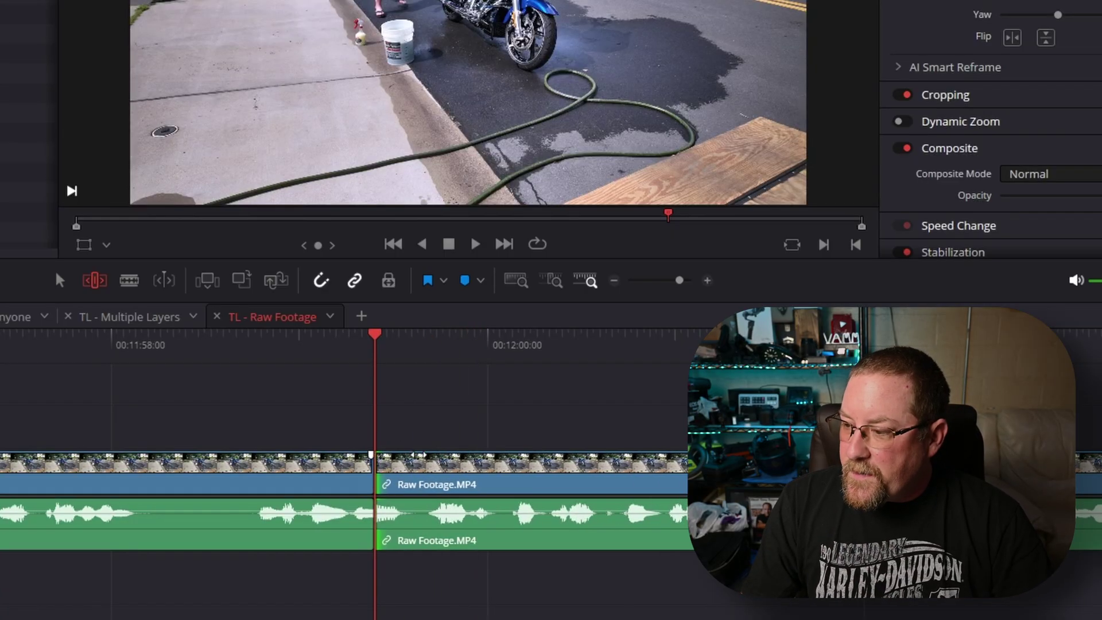
click(17, 340)
drag(366, 461, 463, 462)
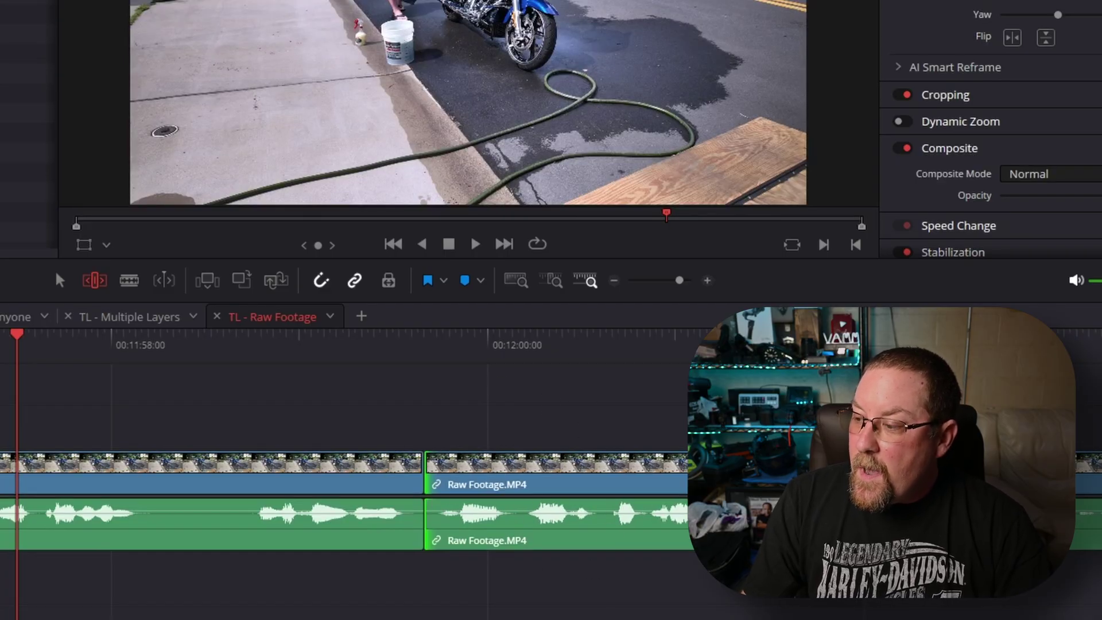
scroll(312, 356, right, 10)
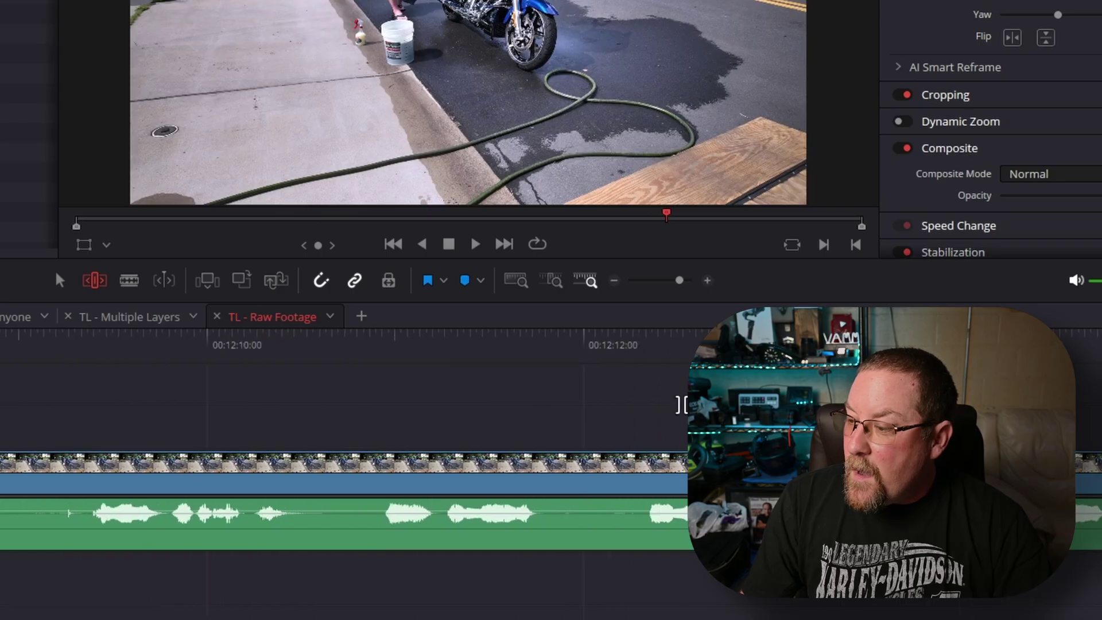
scroll(681, 404, right, 5)
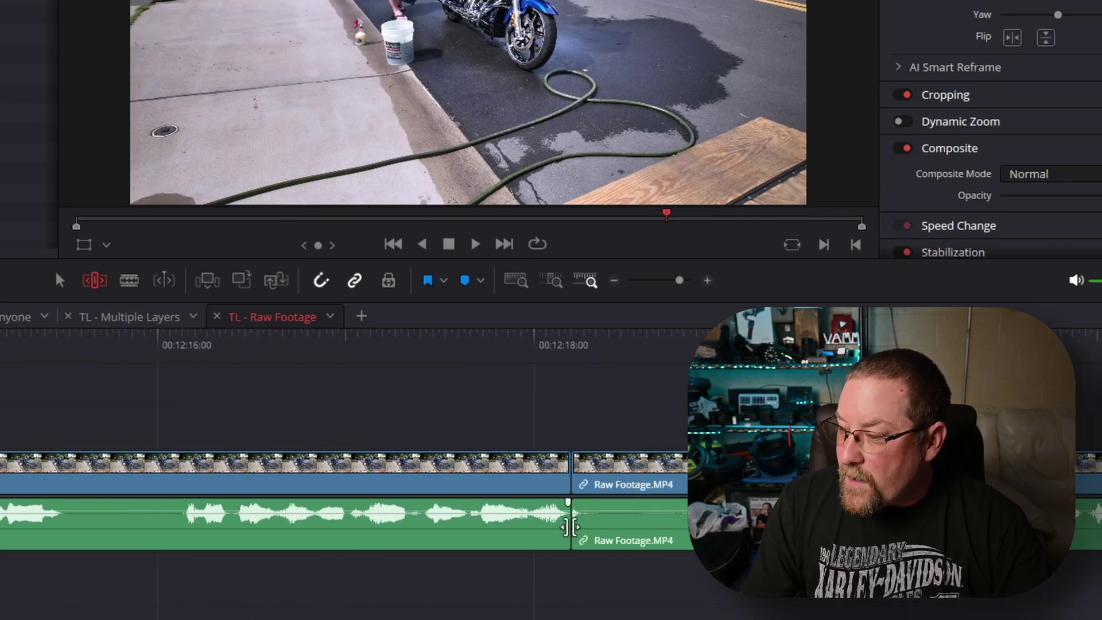
drag(582, 469, 564, 464)
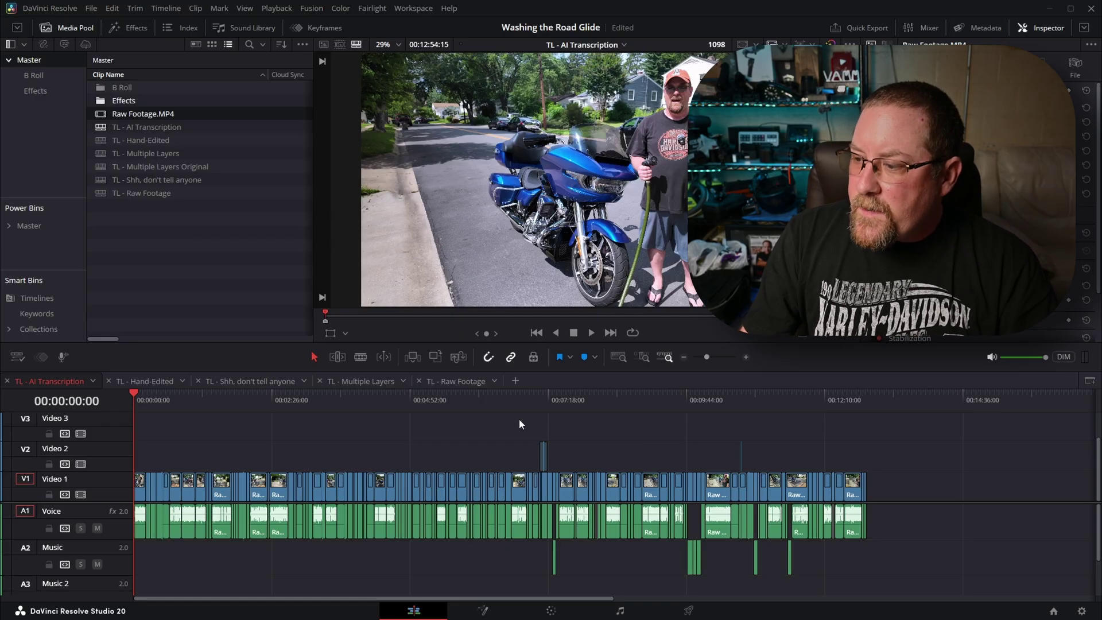
Select clips and the Video 2 gap, deselect, then put the playhead at the 00:12:54:15 end
drag(519, 419, 568, 462)
drag(658, 438, 719, 561)
click(686, 451)
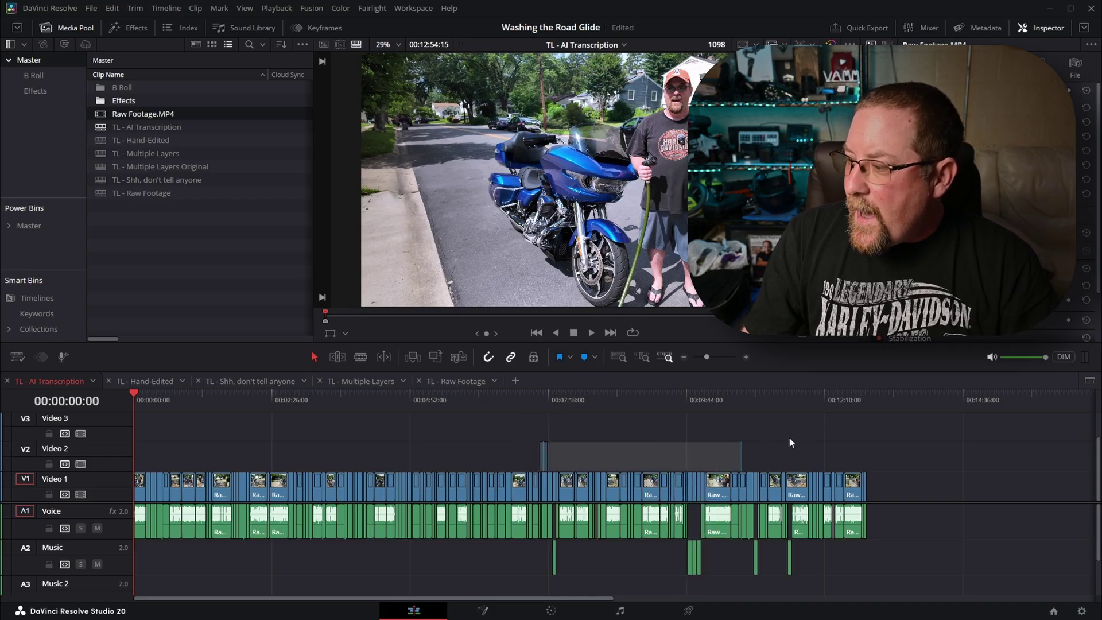
click(804, 438)
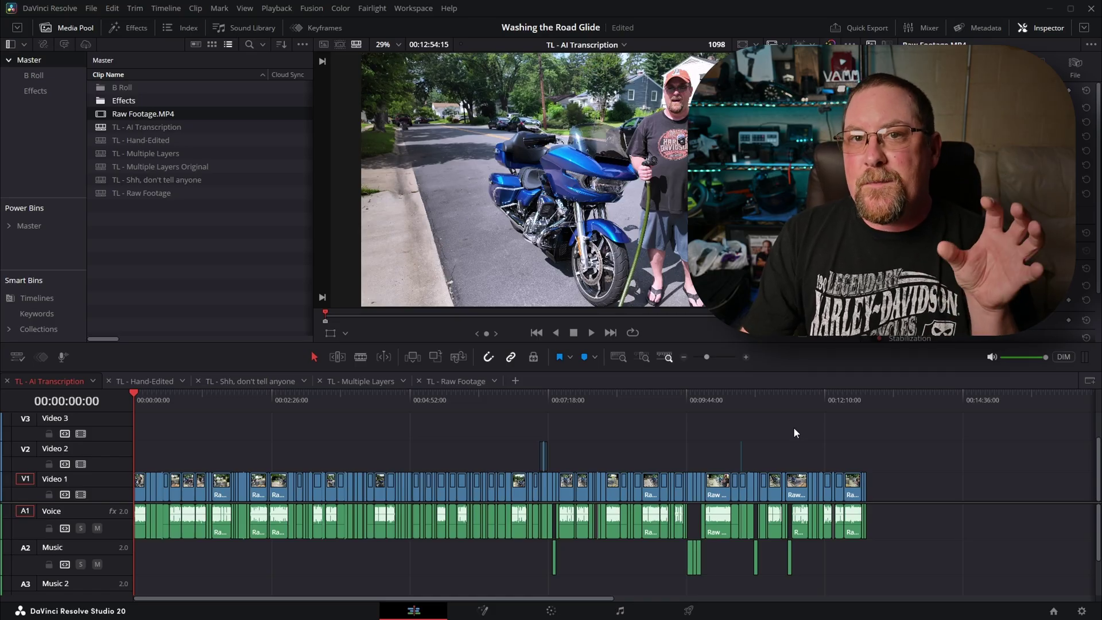
click(844, 396)
click(869, 396)
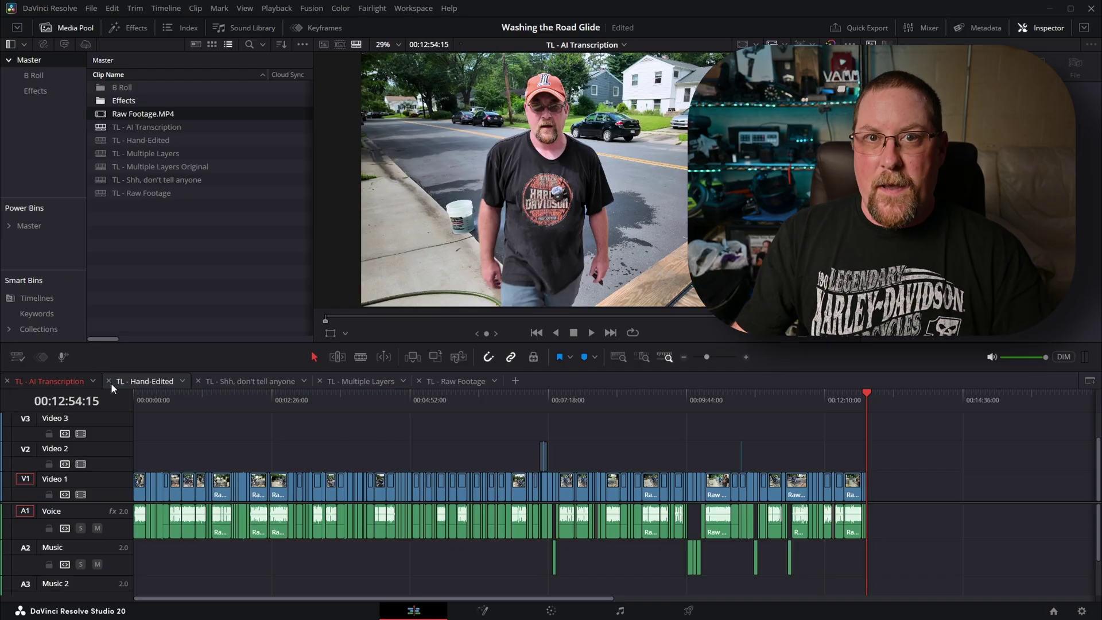
Open the TL - Hand-Edited timeline and select, then deselect, all its clips
click(146, 381)
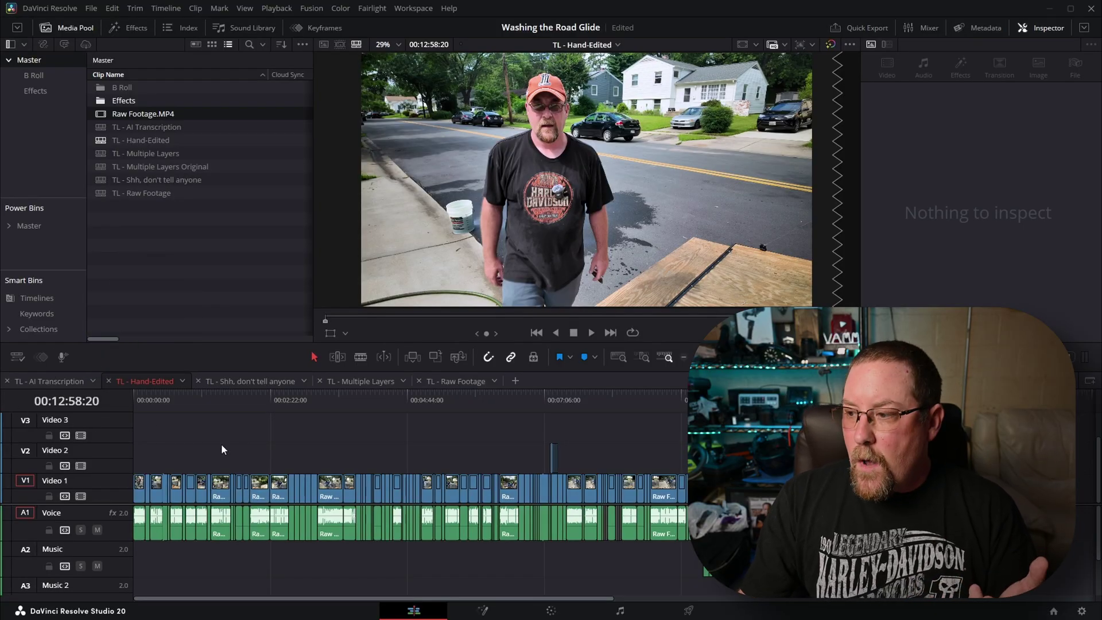
key(ctrl+a)
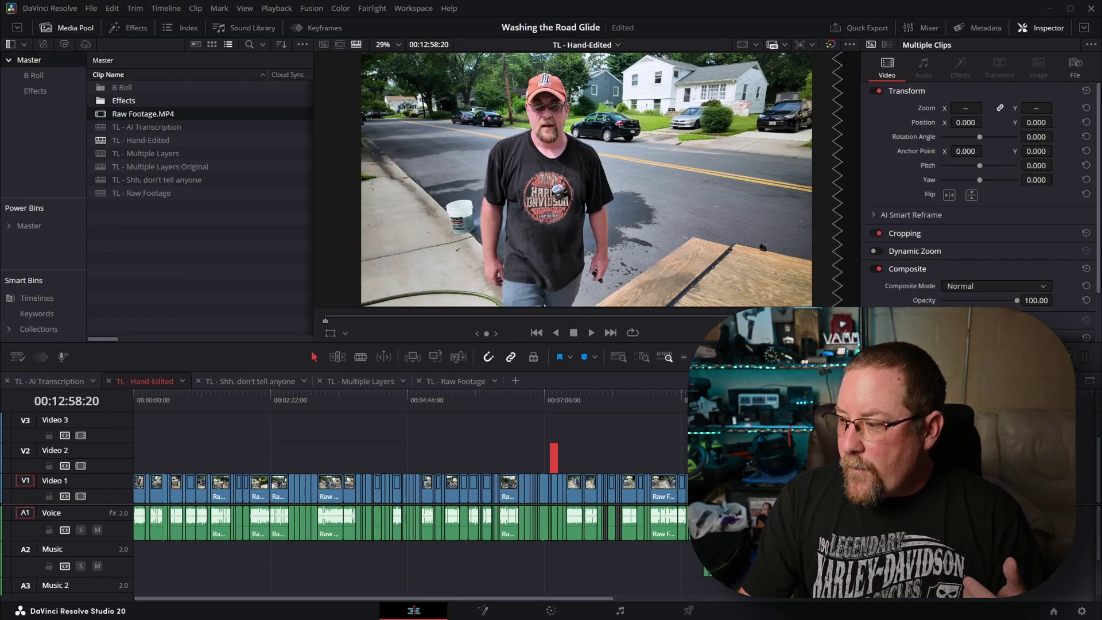
scroll(402, 551, down, 1)
key(ctrl+shift+a)
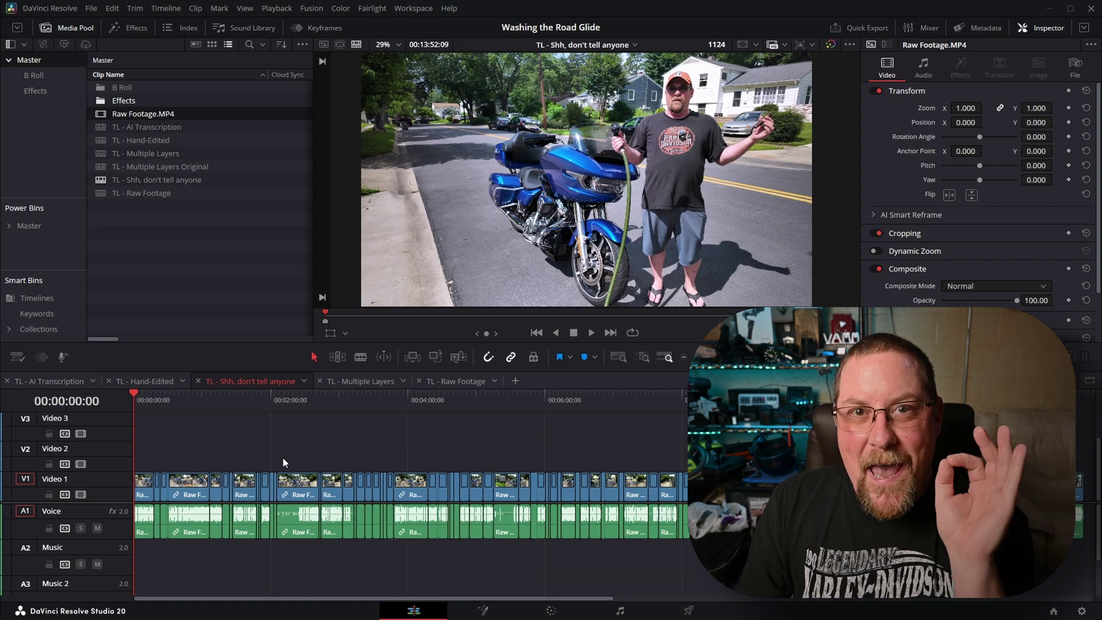
Open the AI Audio Transcription window for Raw Footage.MP4 from the Media Pool
click(185, 297)
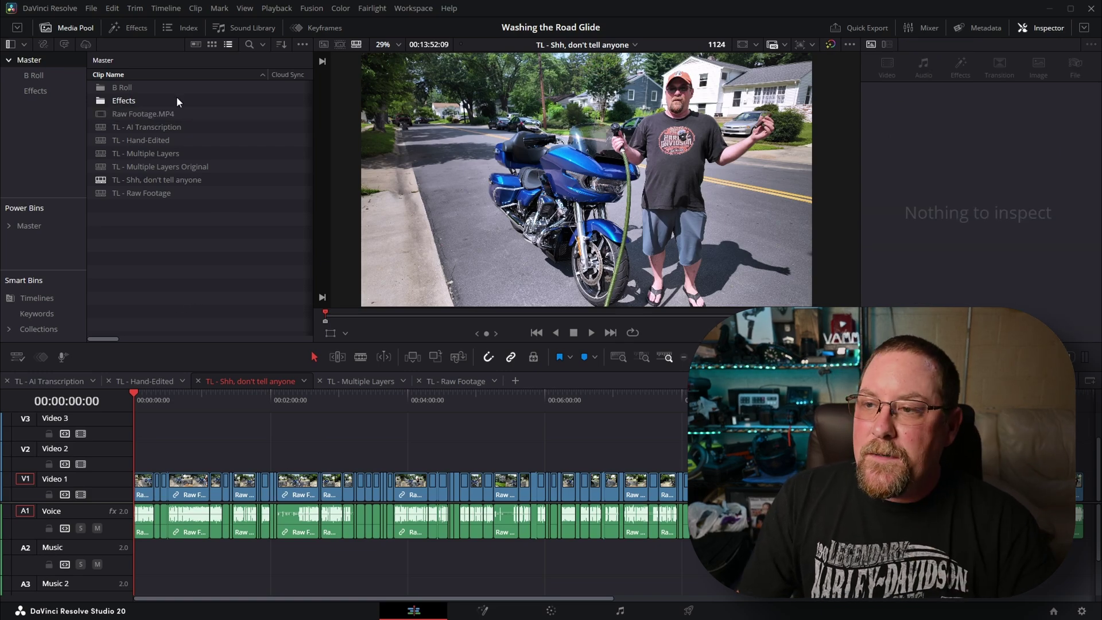
right_click(156, 114)
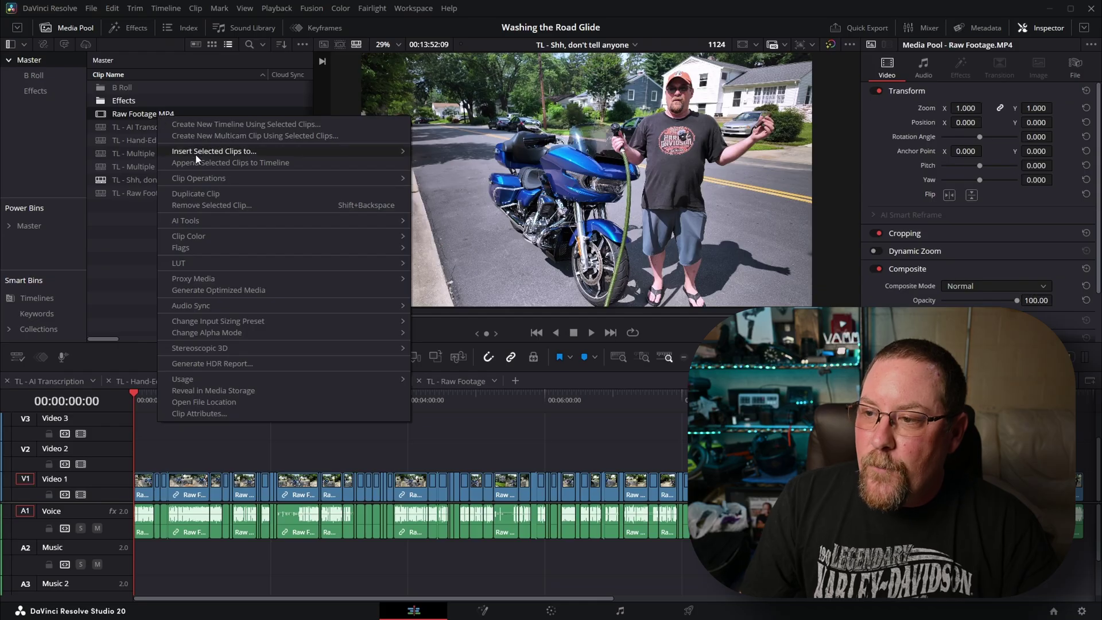
mouse_move(260, 220)
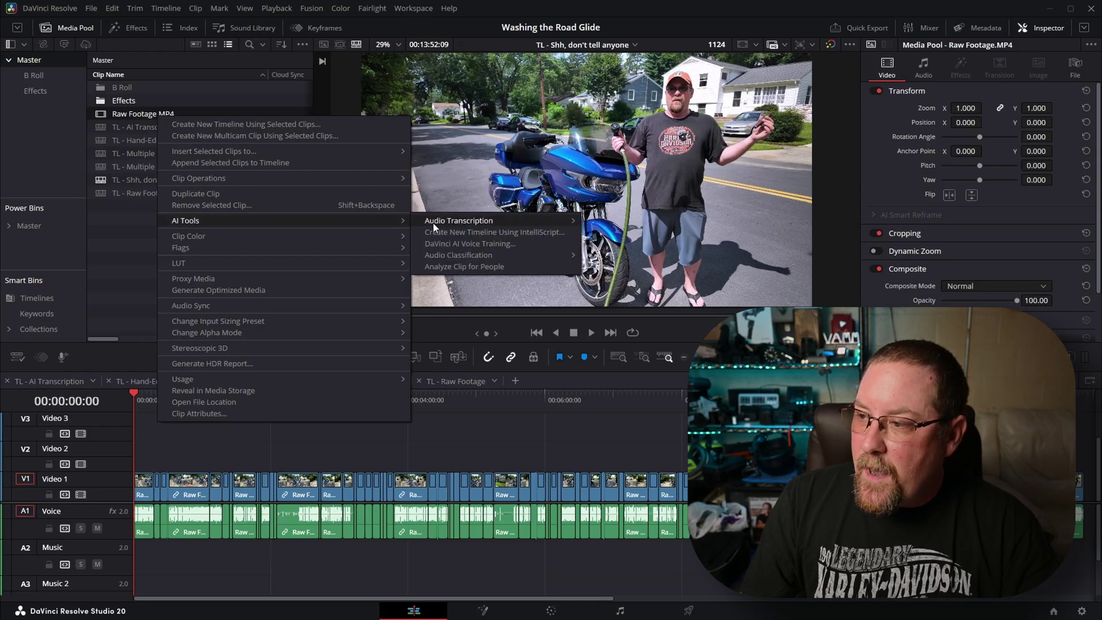
mouse_move(432, 222)
click(614, 221)
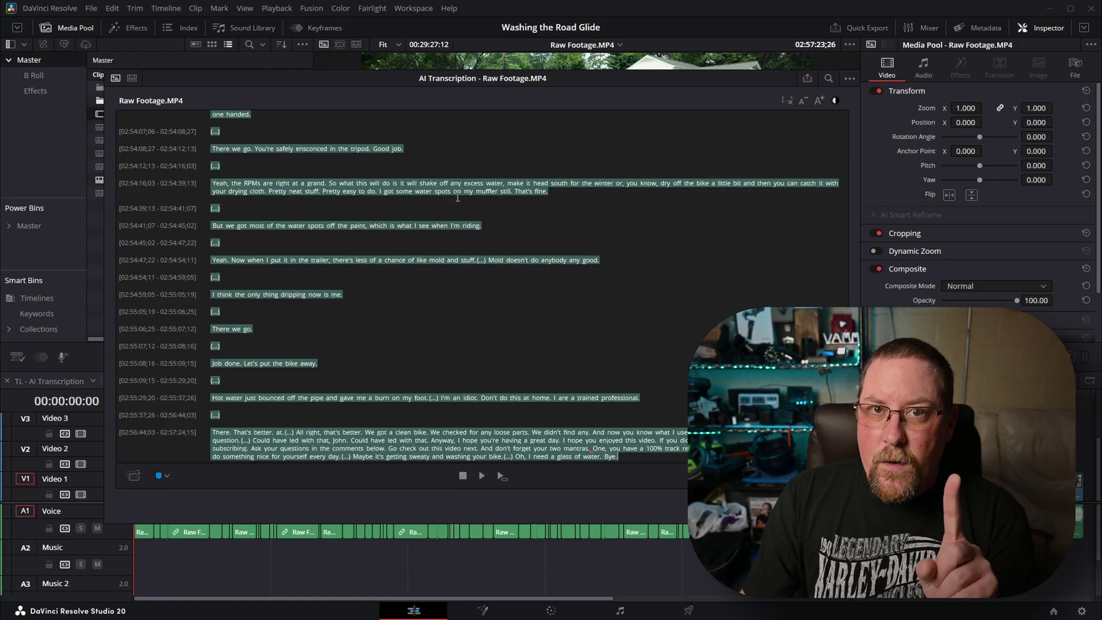
At the top of the transcript, strike the opening silence and select the next silence and the AC line
scroll(457, 202, up, 6)
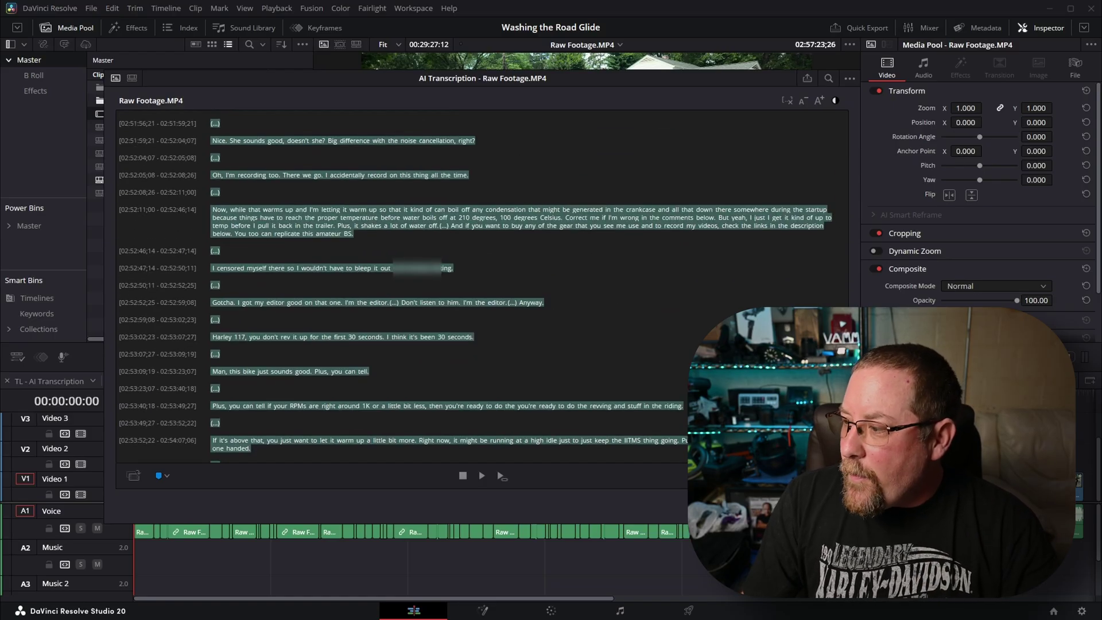
drag(845, 373, 850, 114)
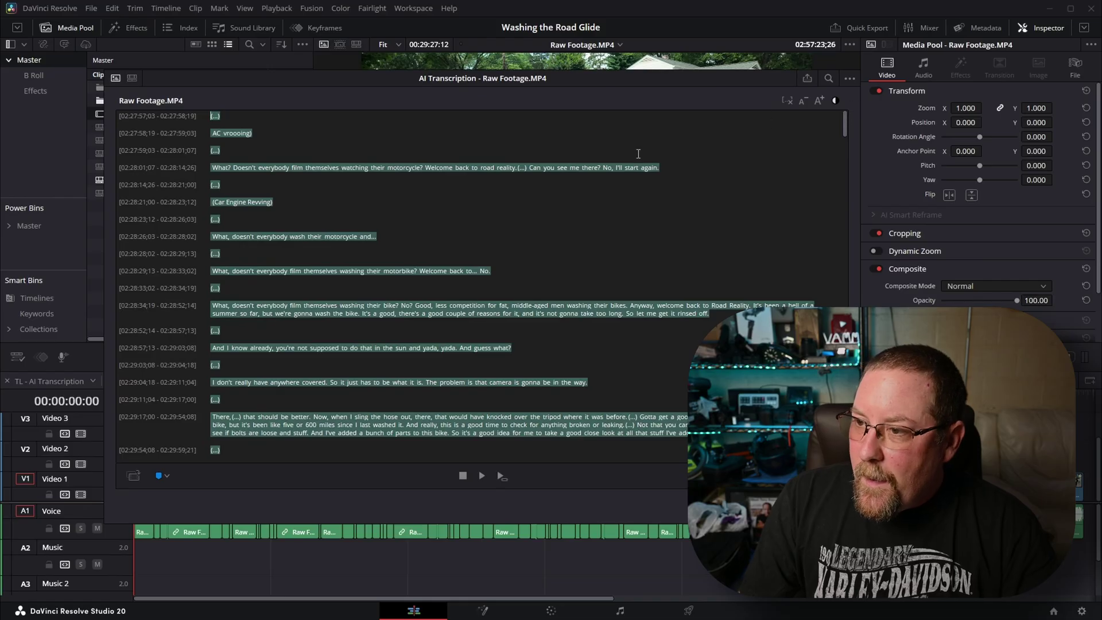
click(467, 167)
click(216, 115)
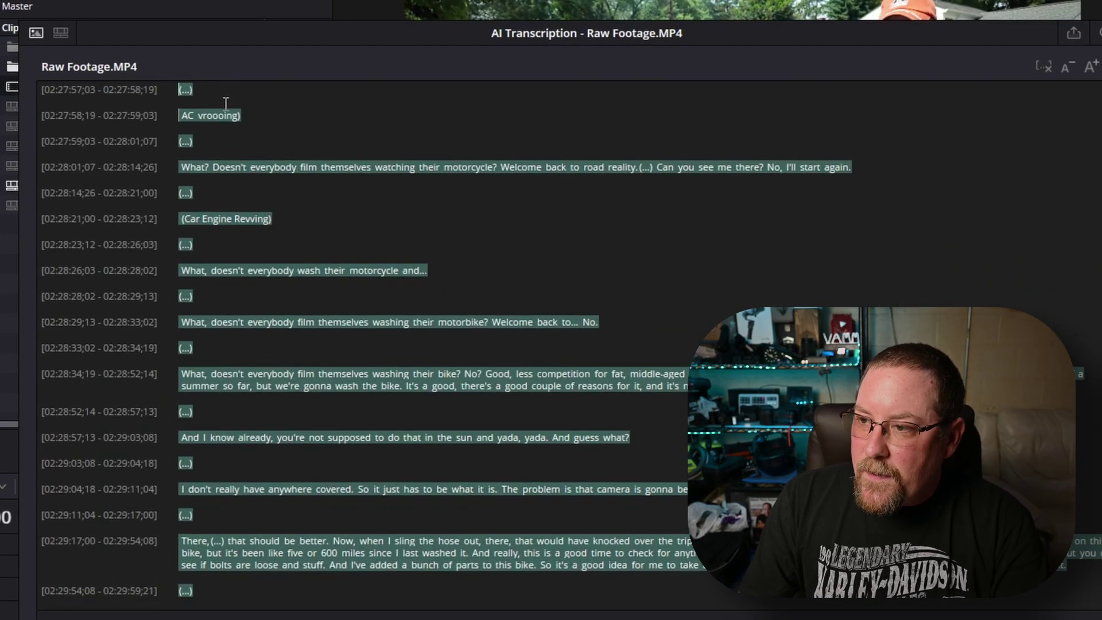
click(240, 117)
shift+click(183, 89)
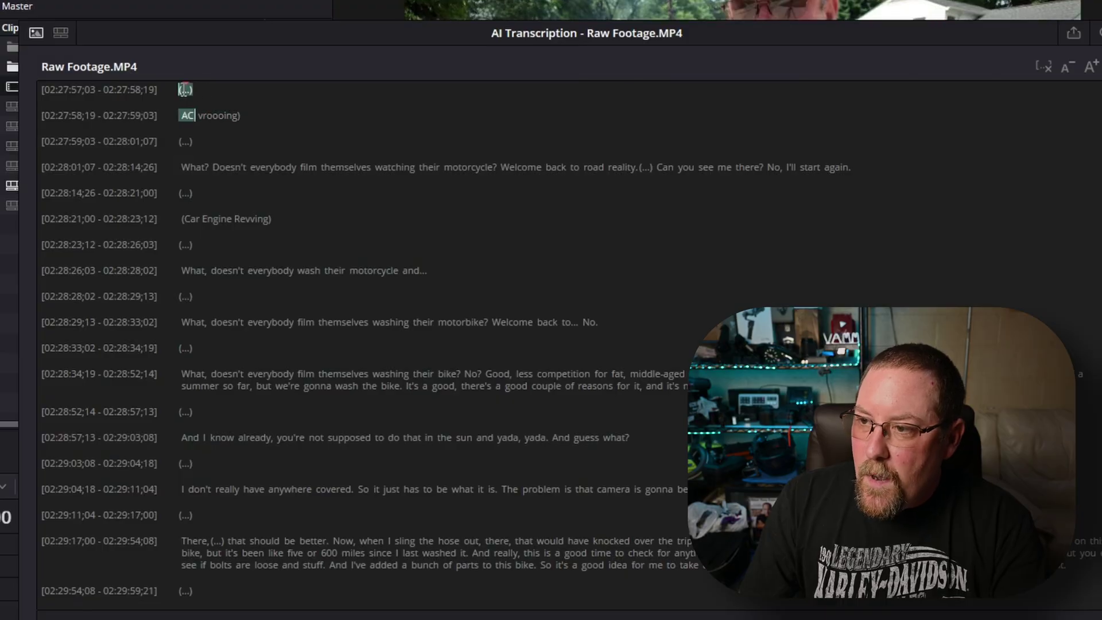
key(Delete)
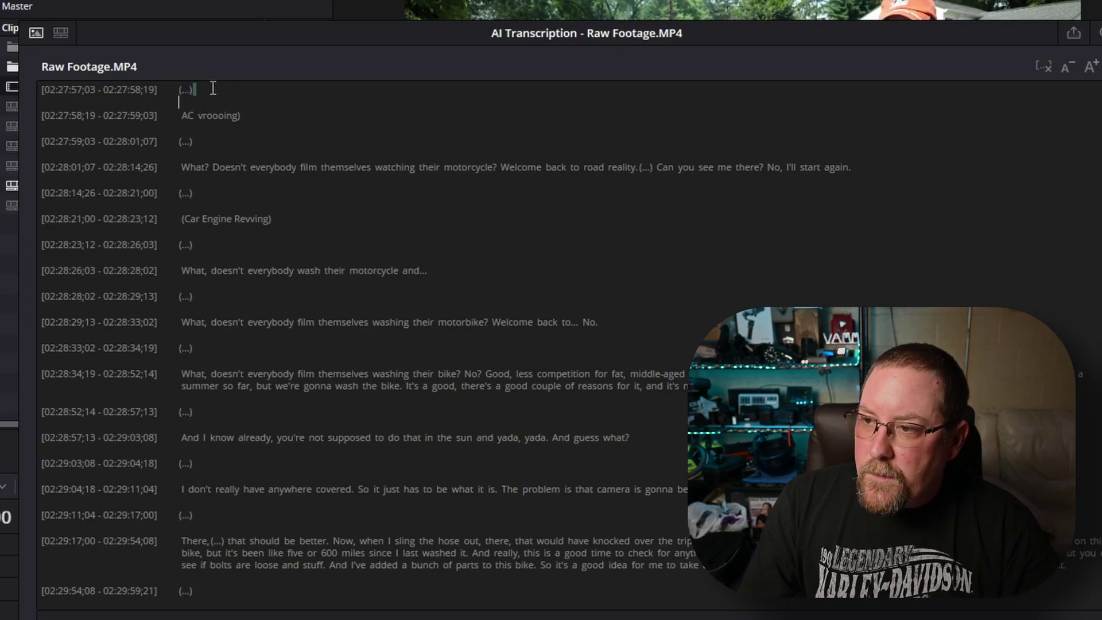
drag(212, 87, 171, 92)
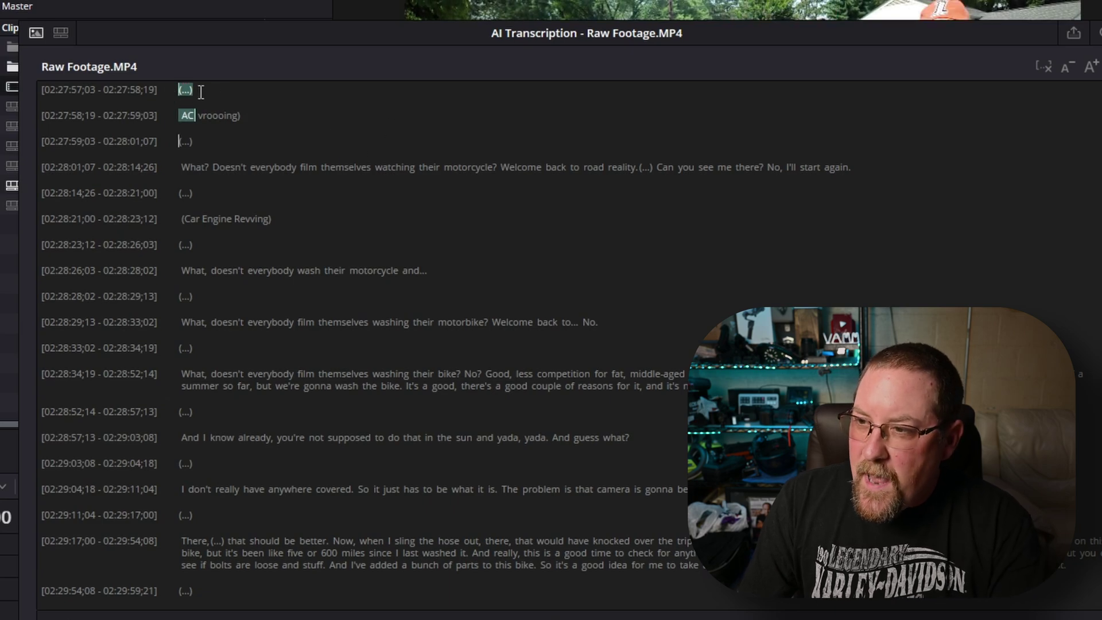
Strike out the opening silences, the AC noise line and the Car Engine Revving line
shift+click(207, 142)
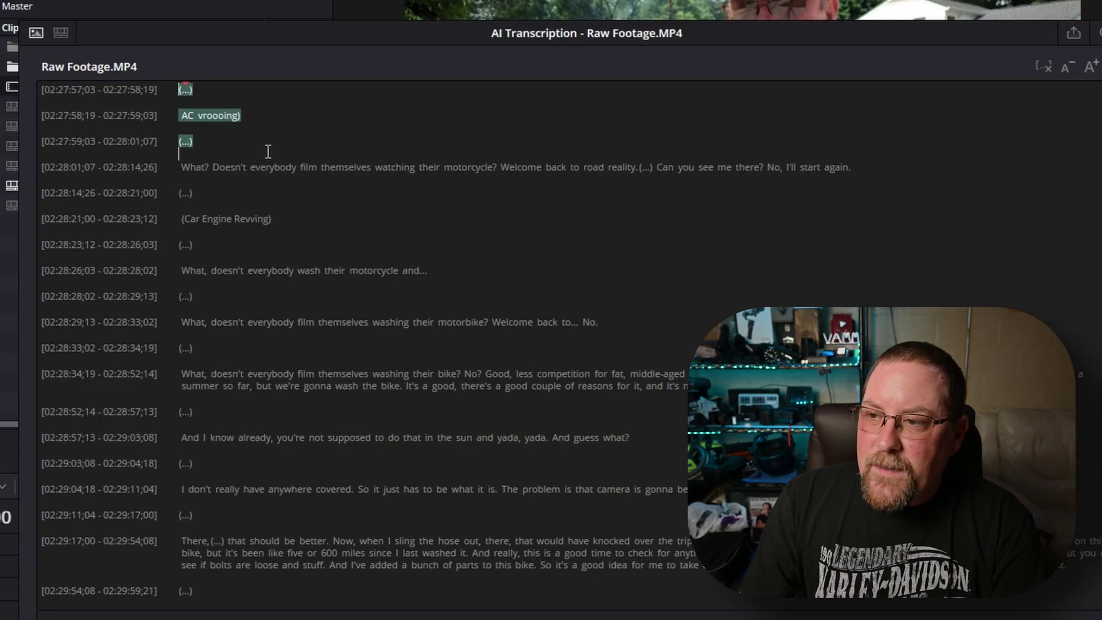
key(Delete)
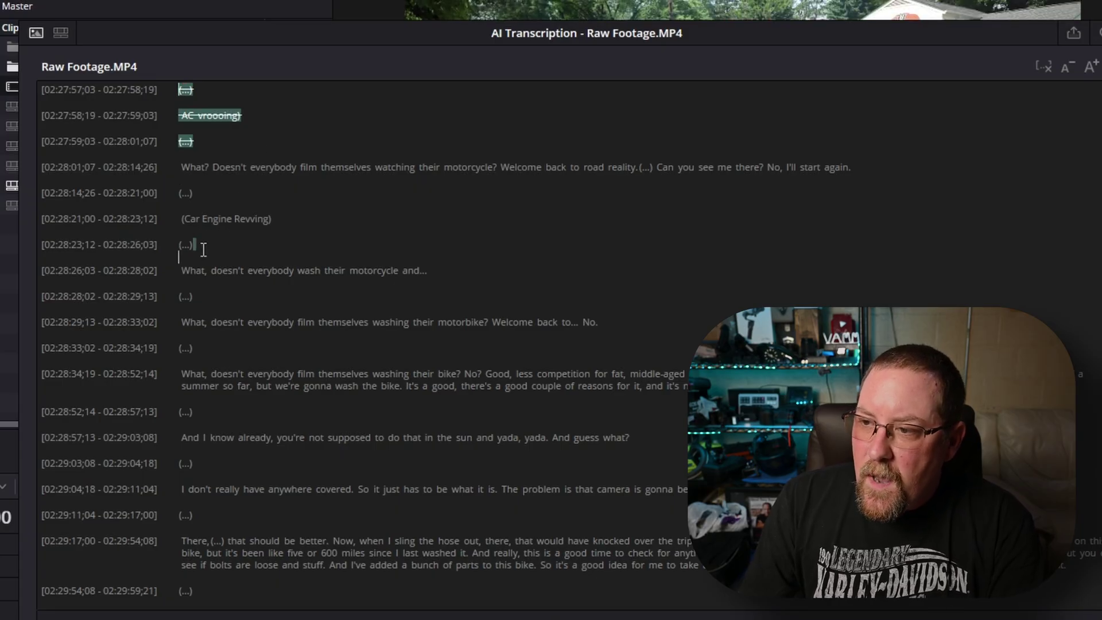
drag(203, 249, 134, 187)
key(Delete)
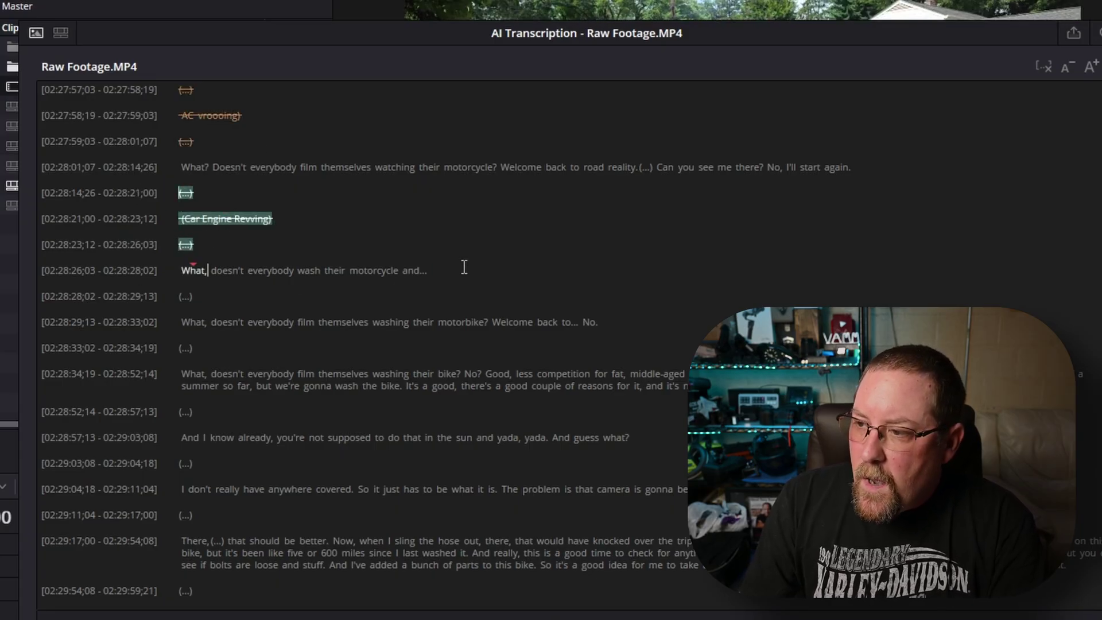
Remove the false-start lines about filming themselves and 'Welcome back to… No.'
drag(464, 267, 196, 251)
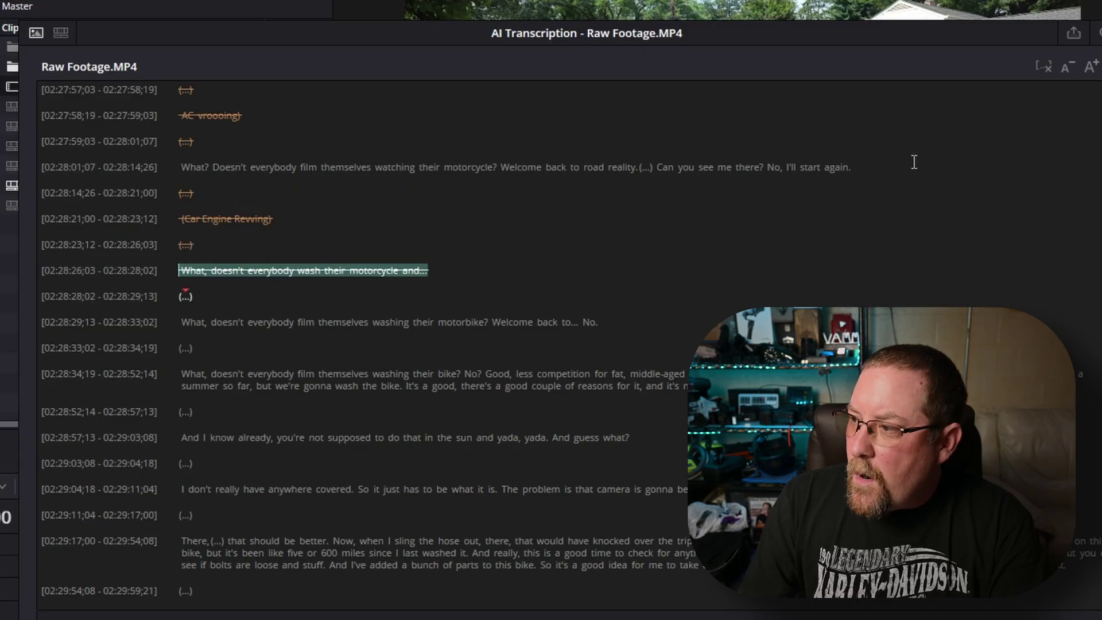
drag(853, 166, 178, 157)
key(Delete)
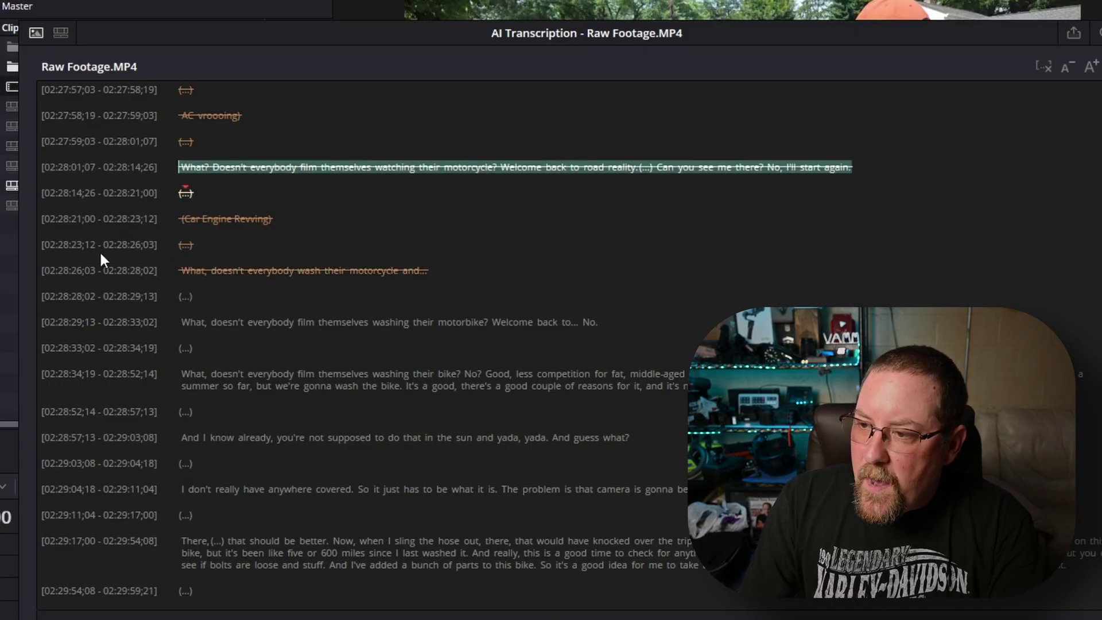
drag(648, 321, 207, 311)
key(Delete)
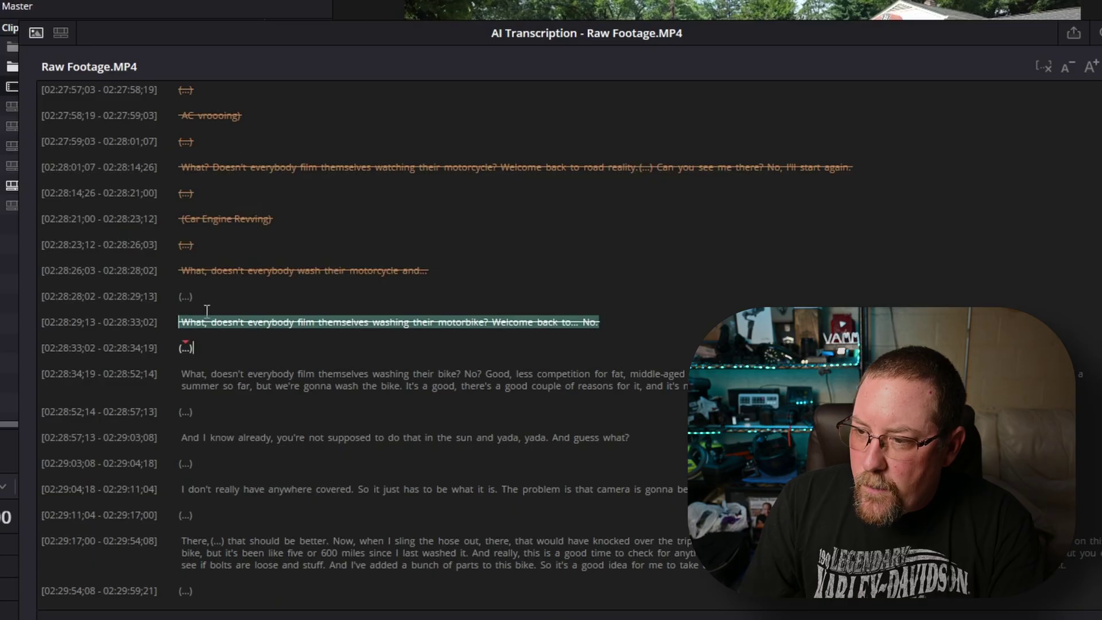
Strike further silence gaps and the Engine Revving line with its surrounding silences
drag(200, 348, 149, 344)
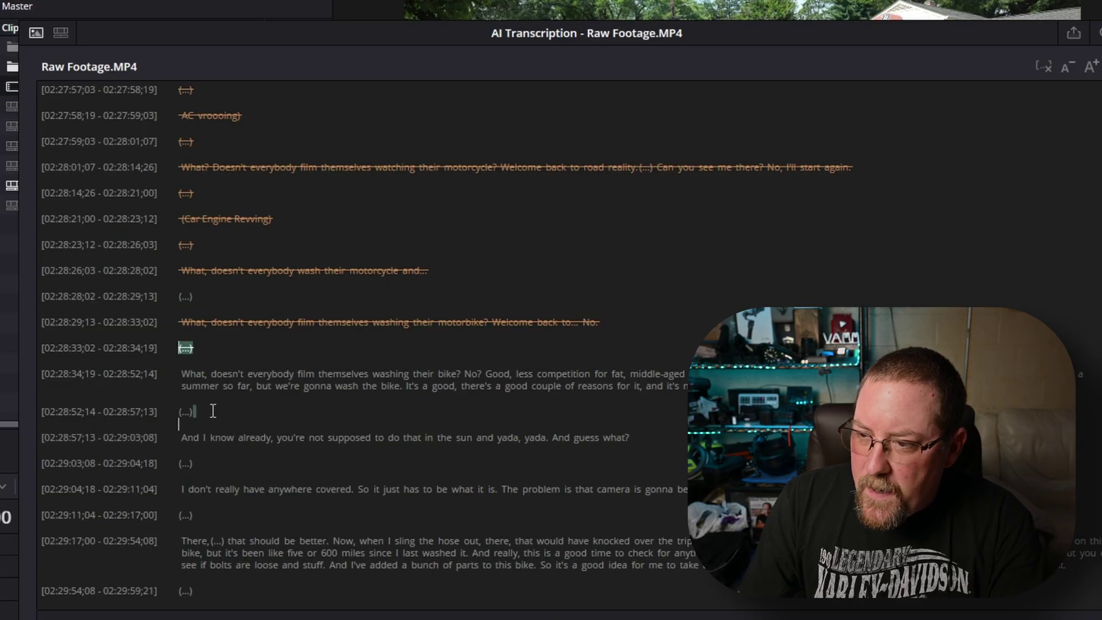
drag(213, 411, 151, 409)
key(Delete)
drag(209, 467, 165, 466)
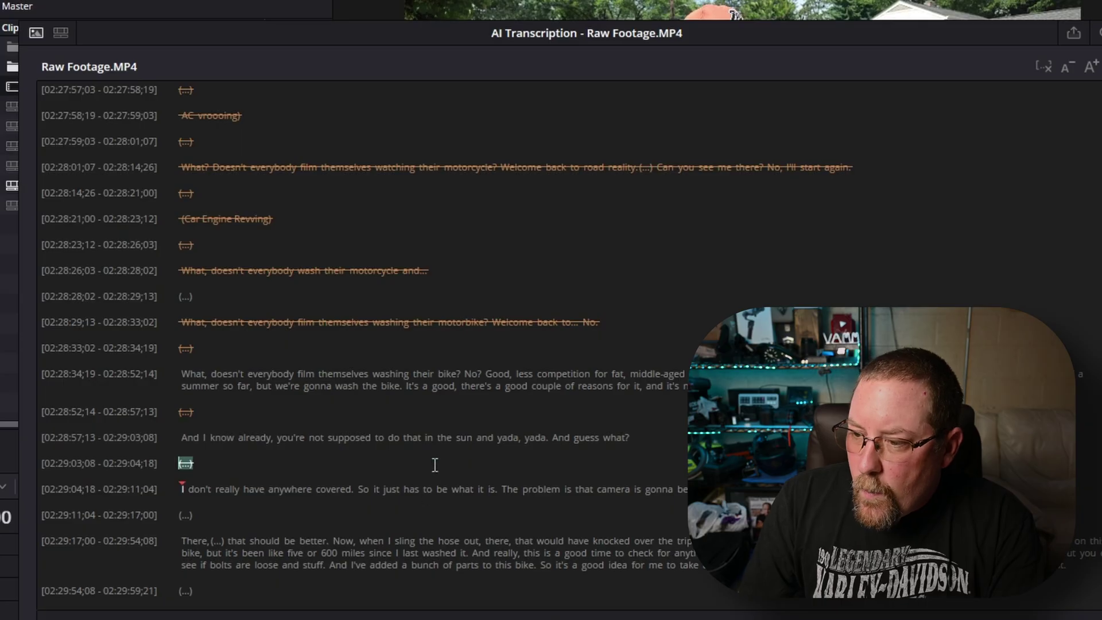
scroll(426, 440, down, 8)
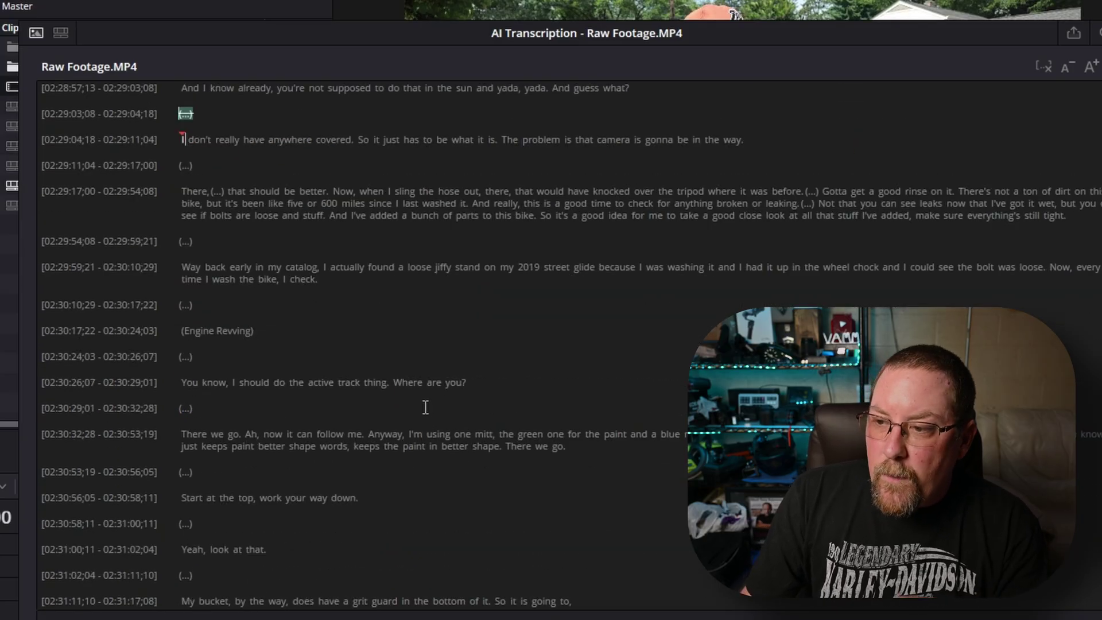
drag(220, 356, 136, 306)
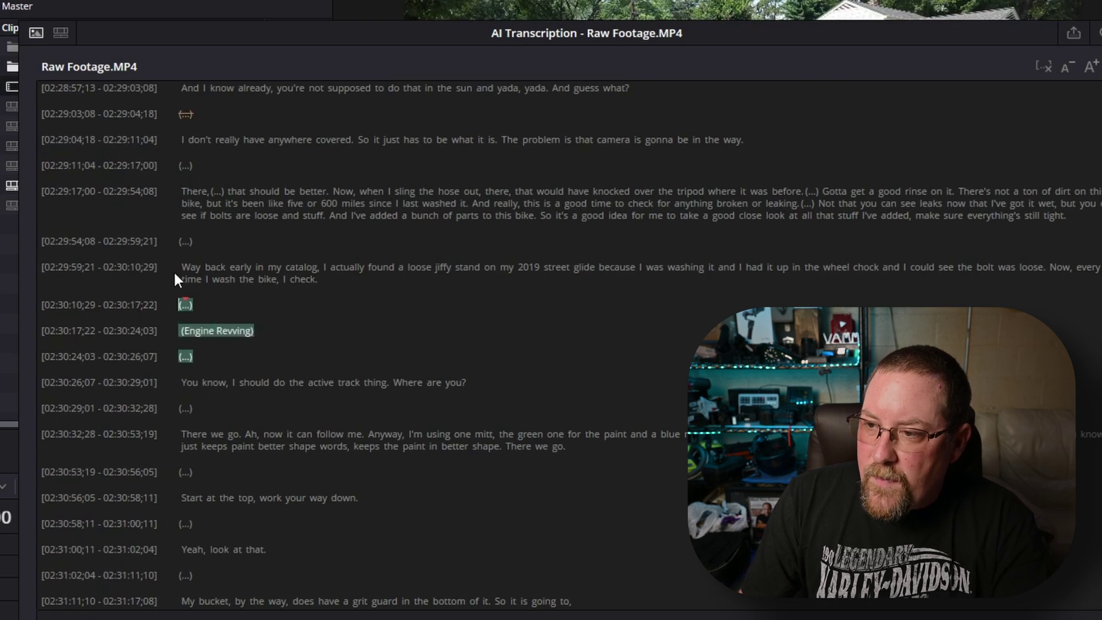
key(Delete)
Delete the next four silence gaps in the transcript
click(220, 235)
key(Delete)
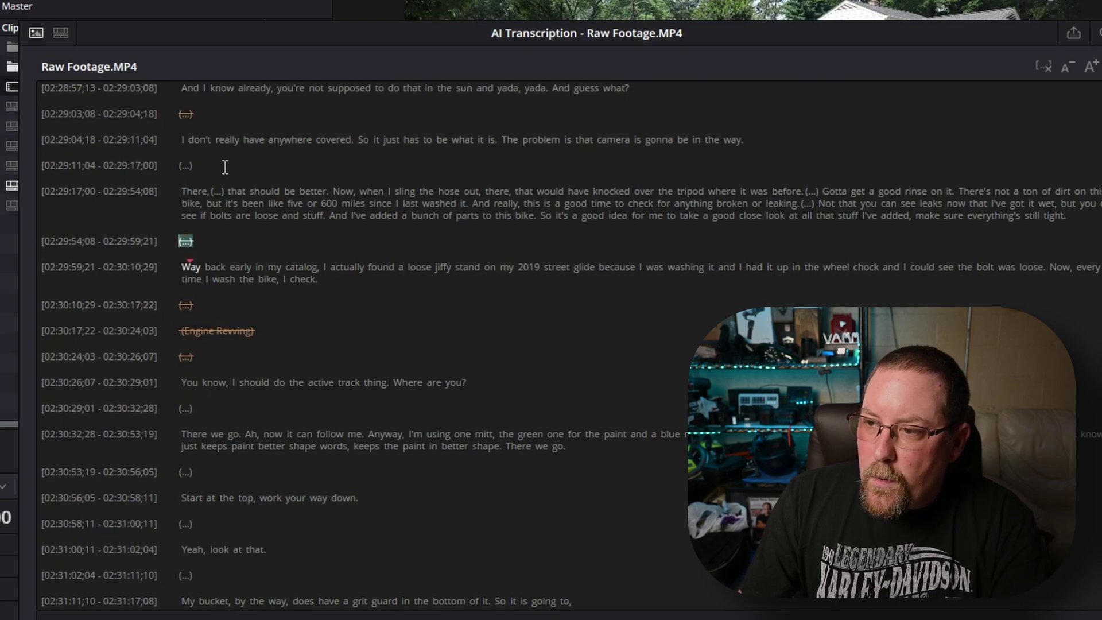
click(184, 166)
key(Delete)
click(222, 406)
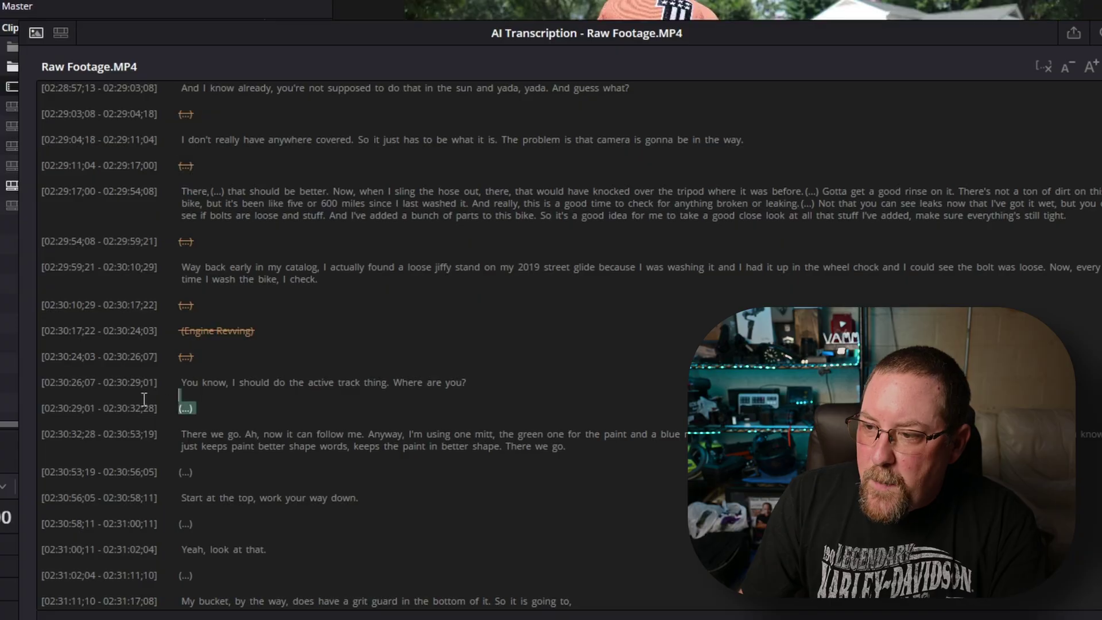
key(Delete)
click(207, 473)
key(Delete)
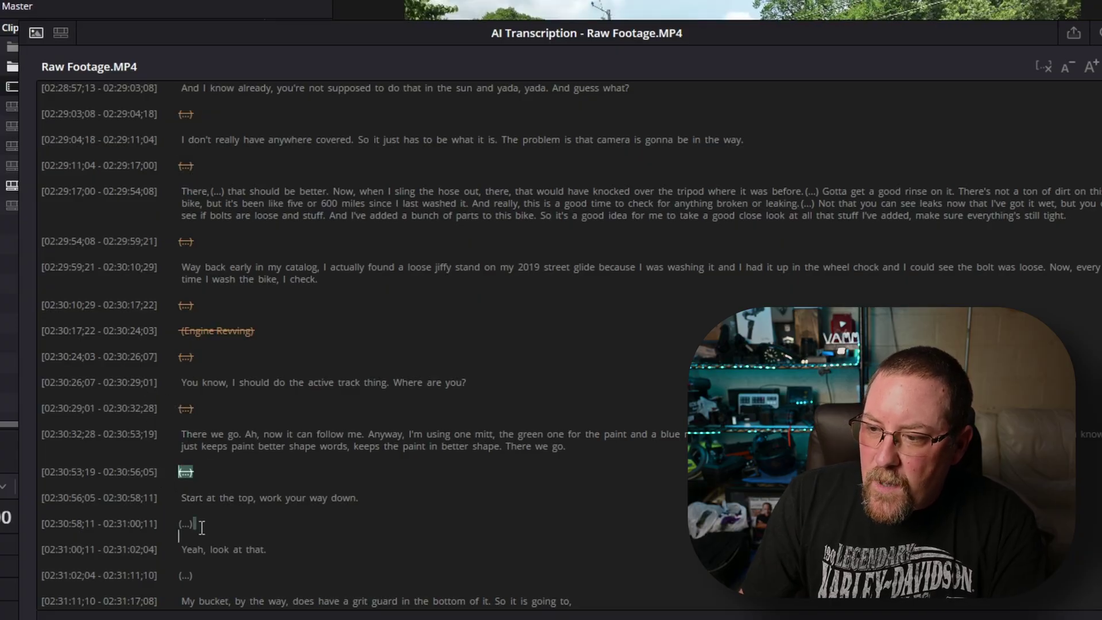
Remove the silences before 'Yeah, look at that' and those leading up to the repeated bucket line
click(185, 523)
scroll(300, 441, down, 3)
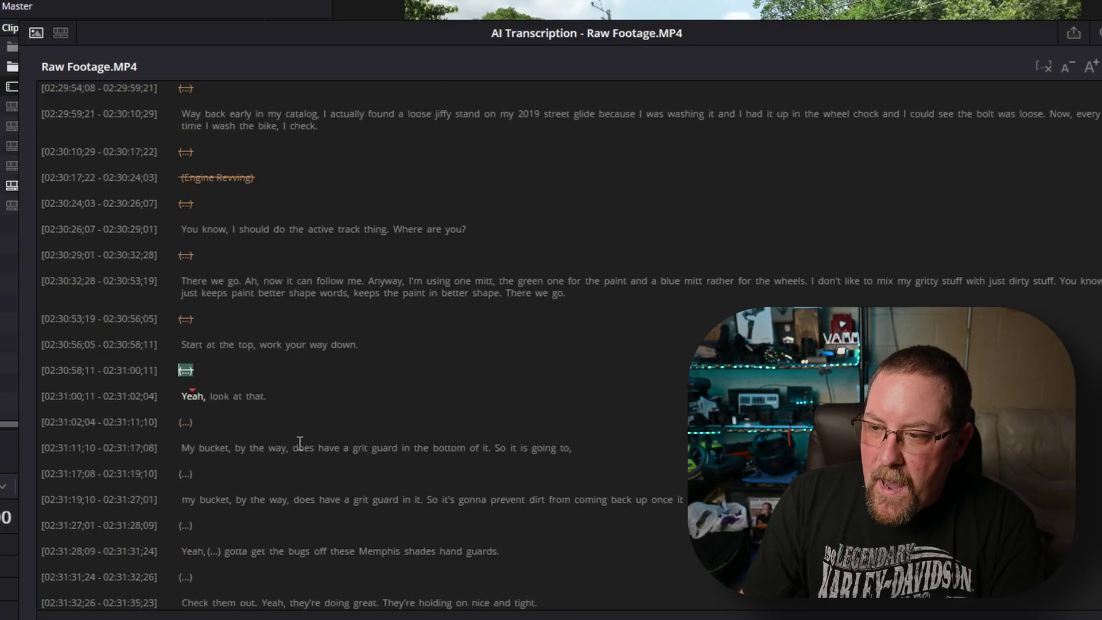
key(Delete)
click(207, 424)
key(Delete)
click(208, 473)
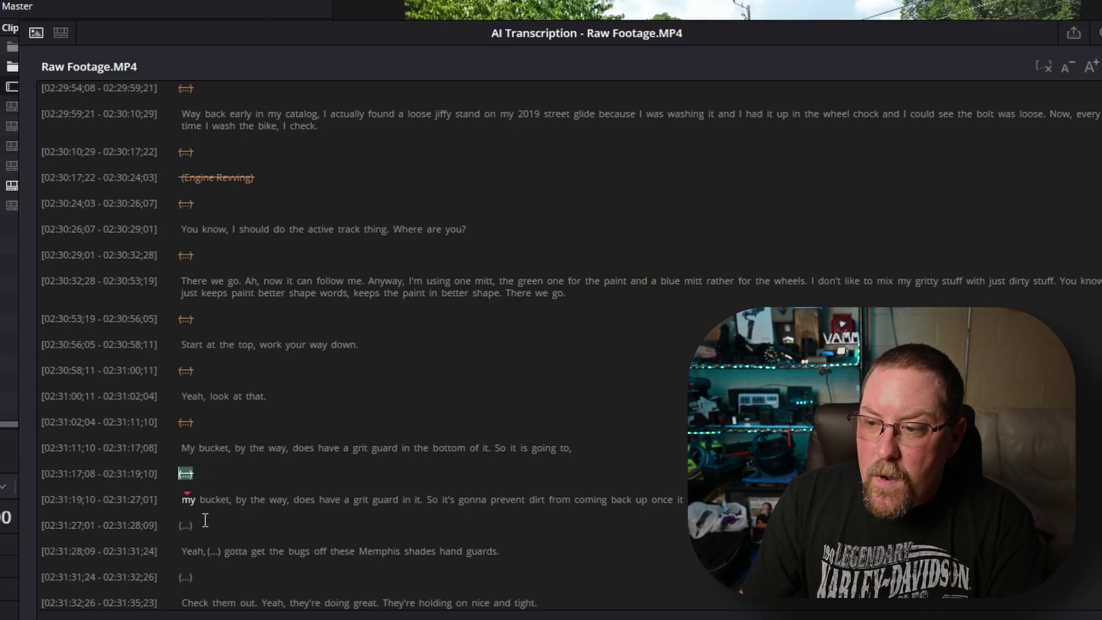
key(Delete)
click(205, 521)
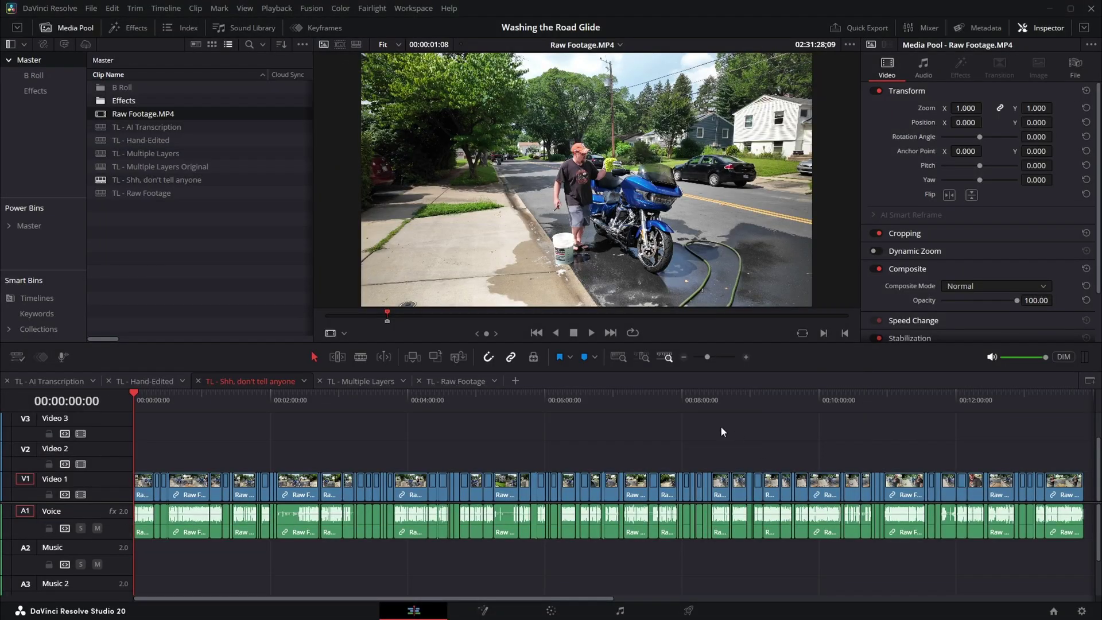
Scrub to about 00:13:52, then switch to the TL - Multiple Layers timeline
click(847, 395)
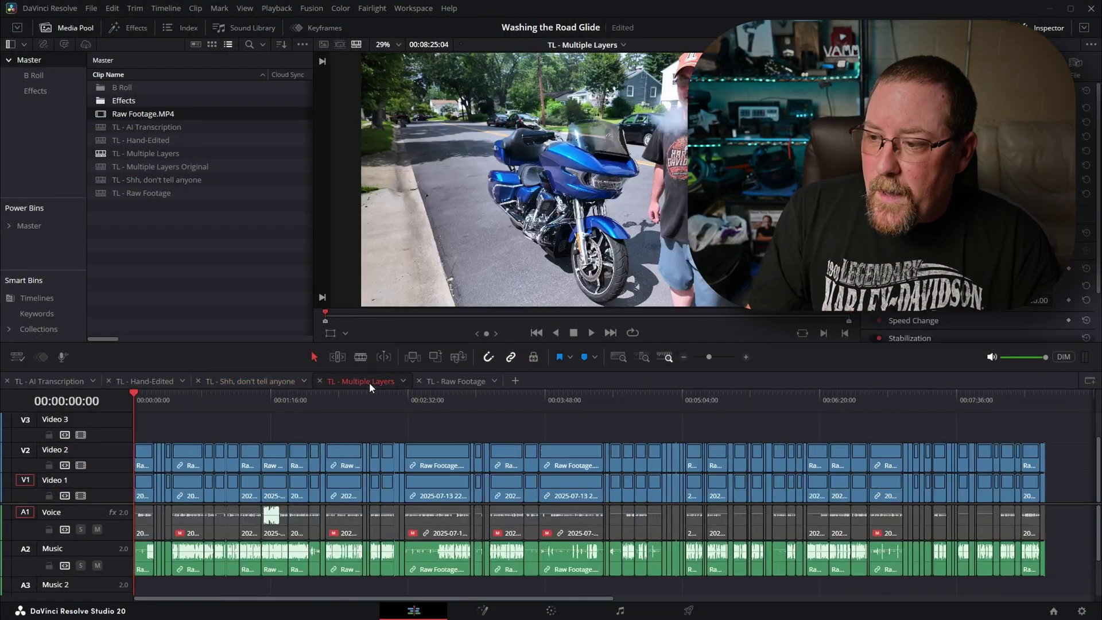
click(369, 382)
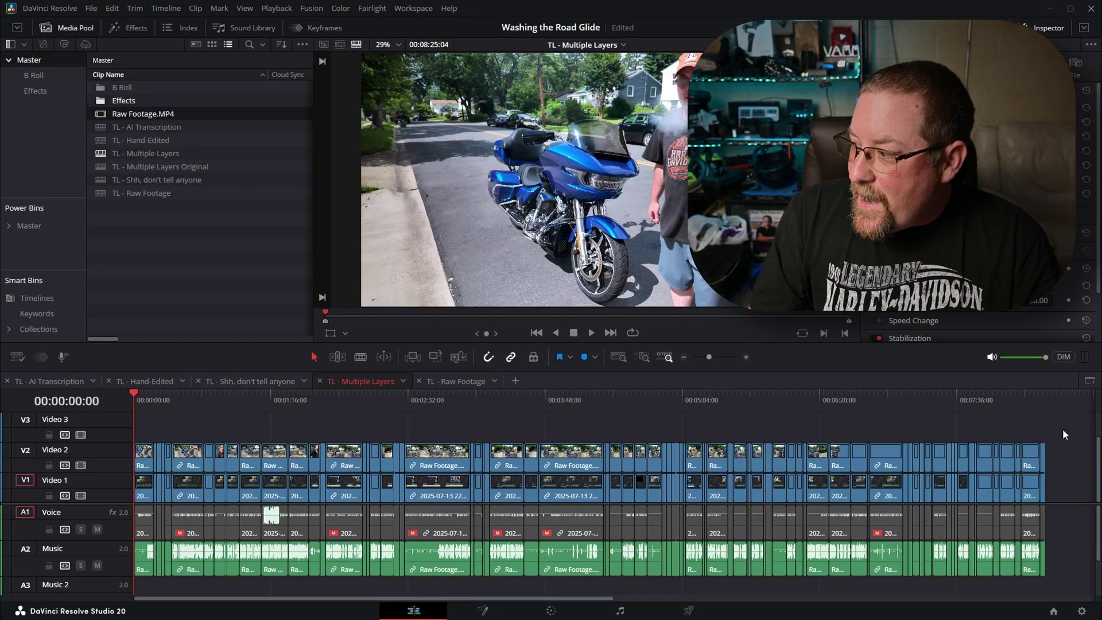
Inspect the Video 1 and Video 2 clips' linked audio, then select every clip on the timeline
drag(1064, 434, 132, 571)
click(213, 428)
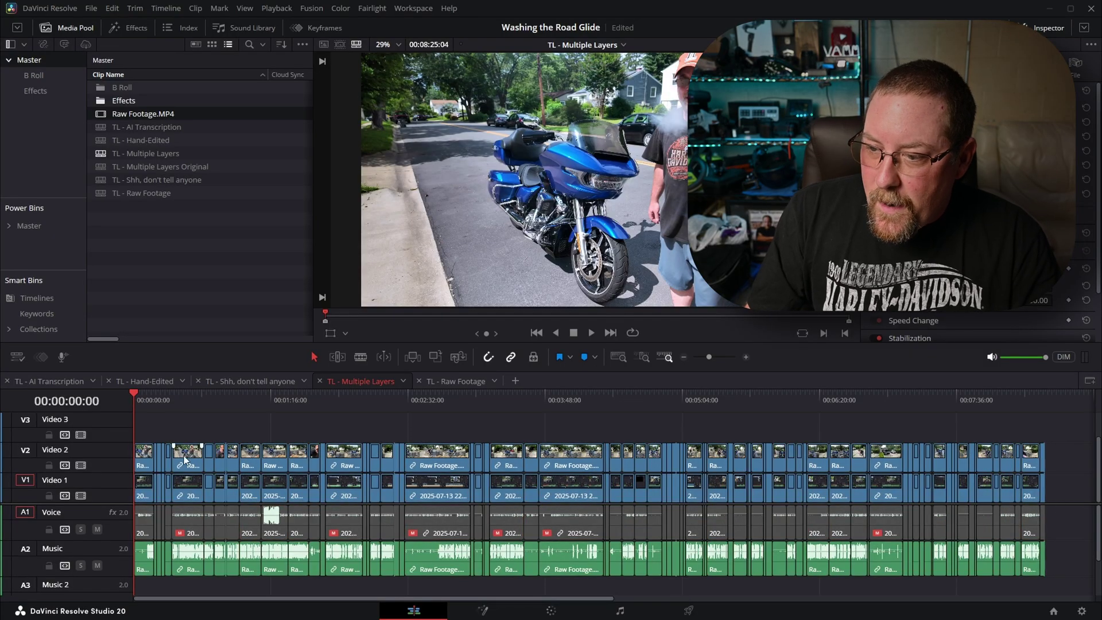
click(185, 459)
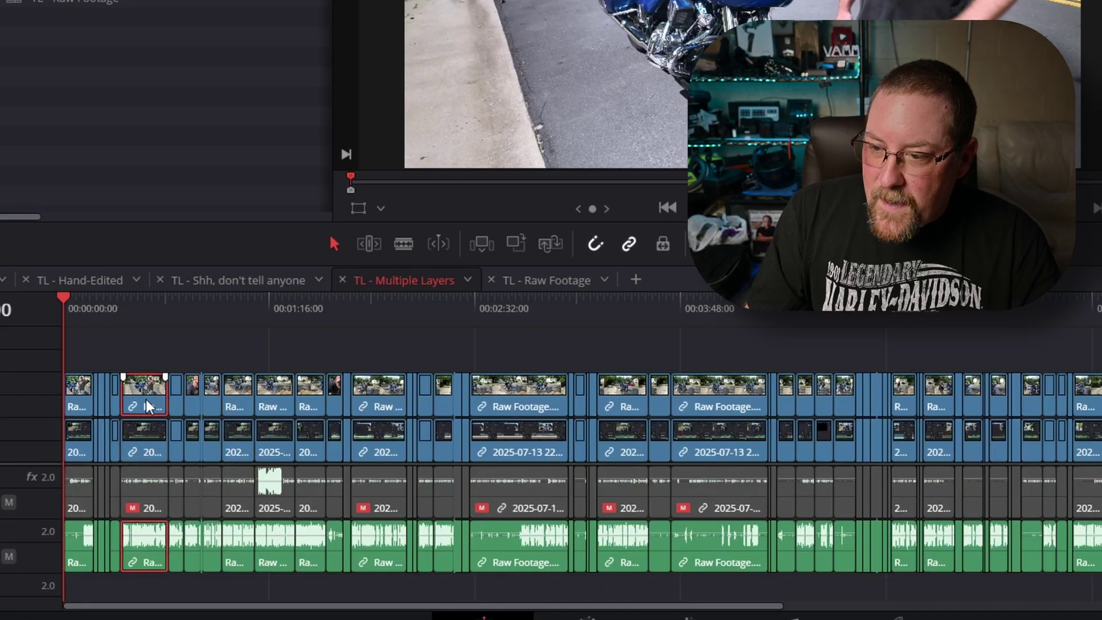
click(143, 435)
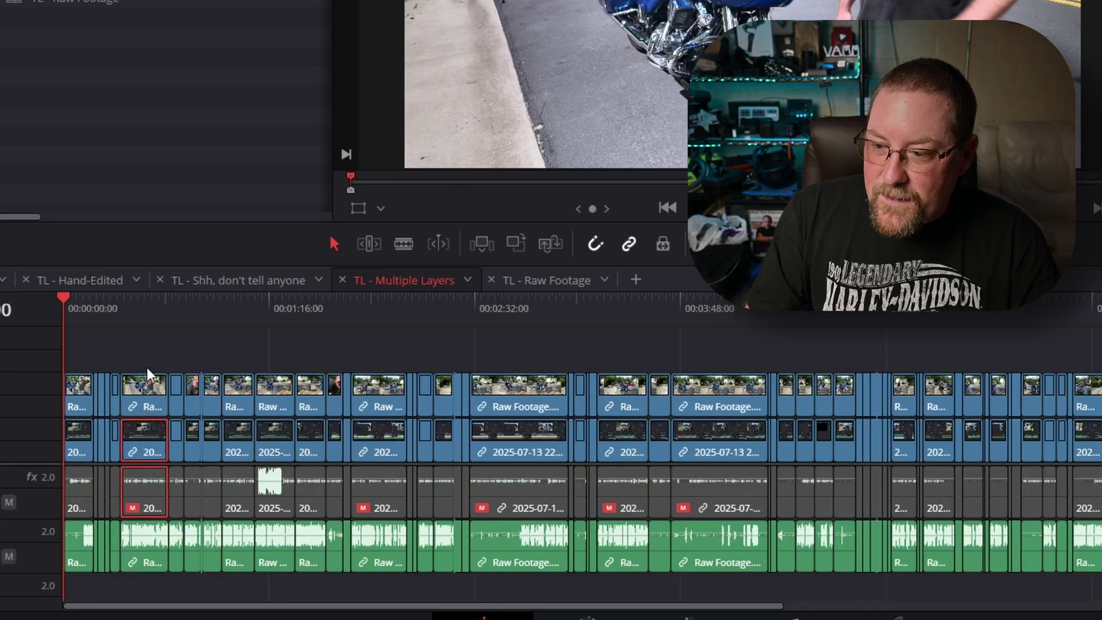
click(143, 389)
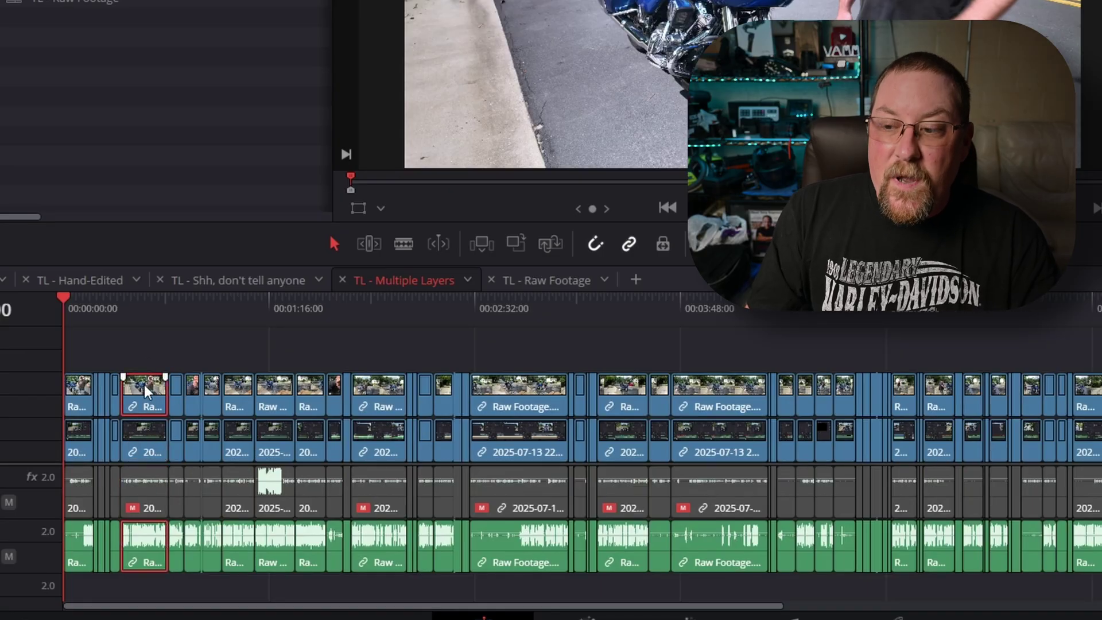
click(146, 300)
click(186, 349)
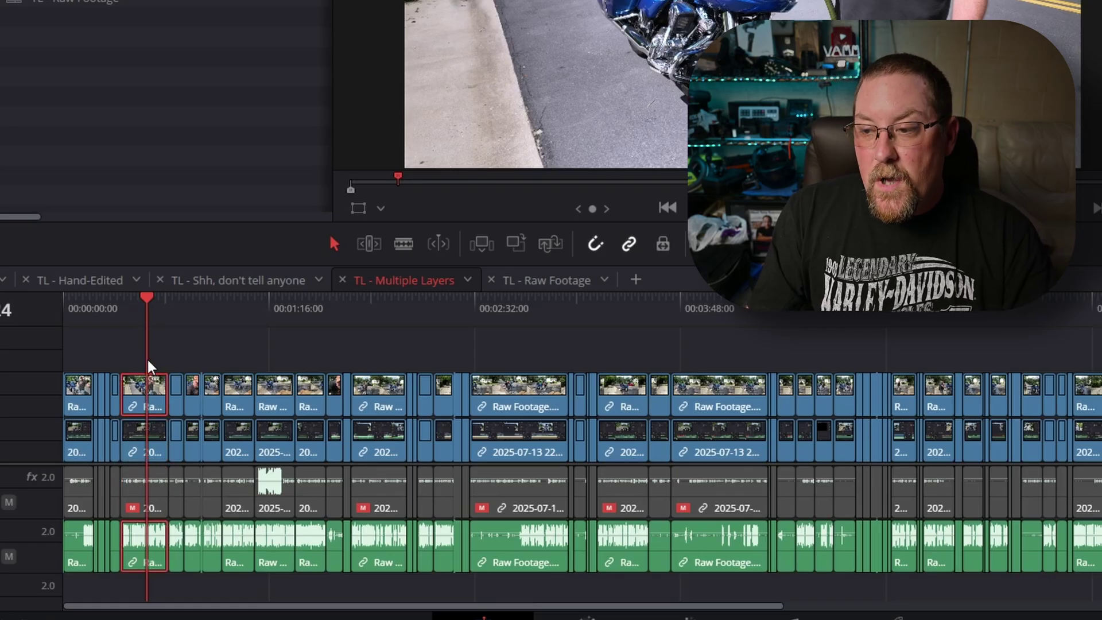
key(ctrl+a)
key(Delete)
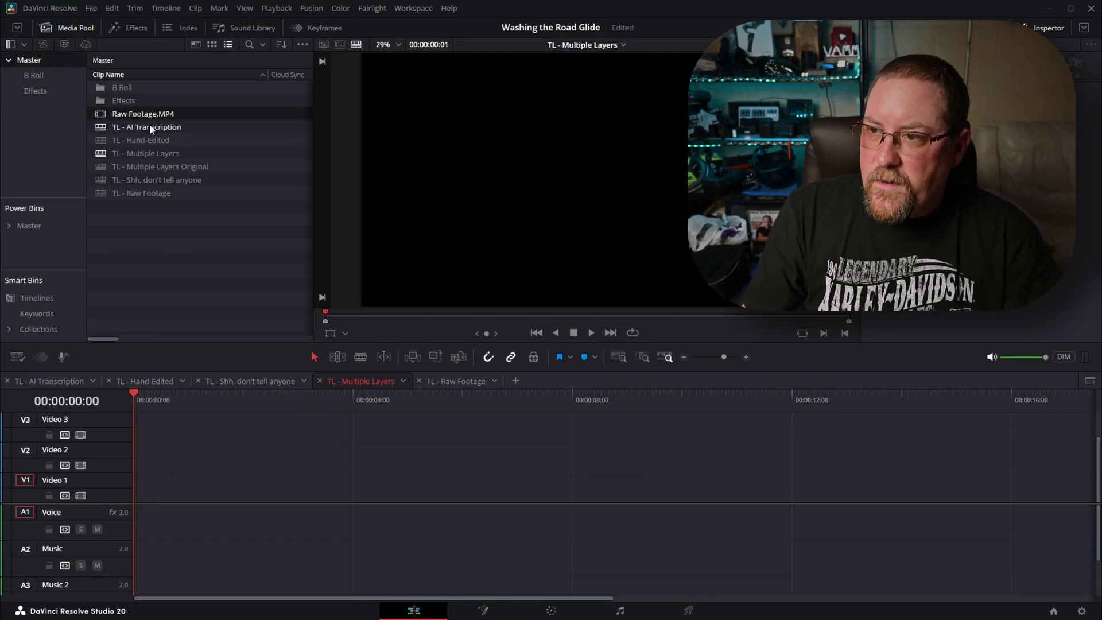
drag(151, 423, 133, 461)
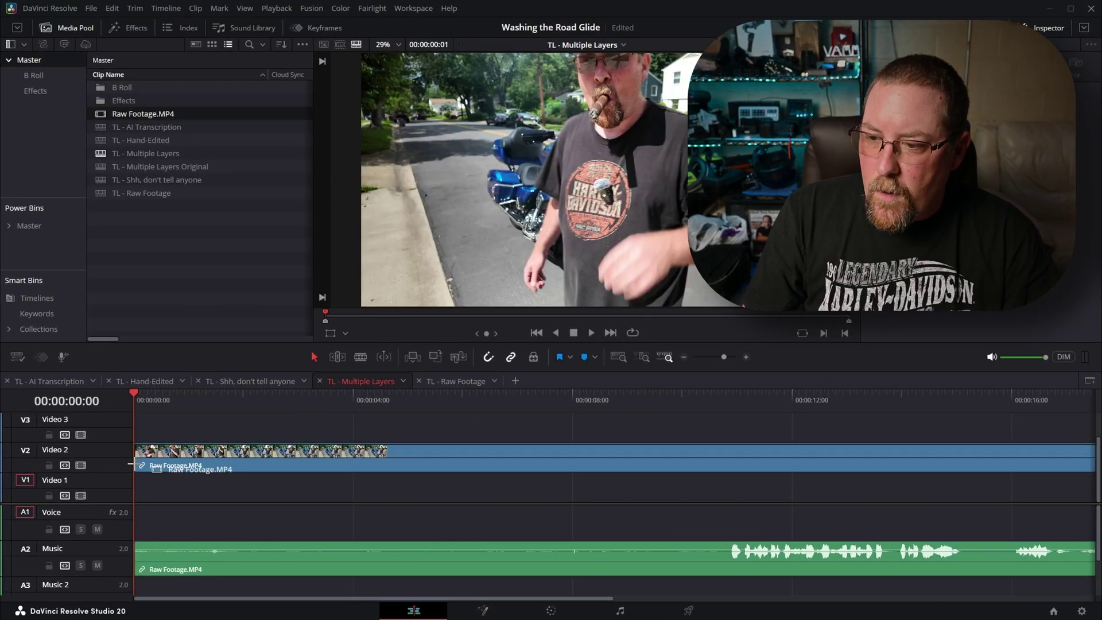
double_click(116, 91)
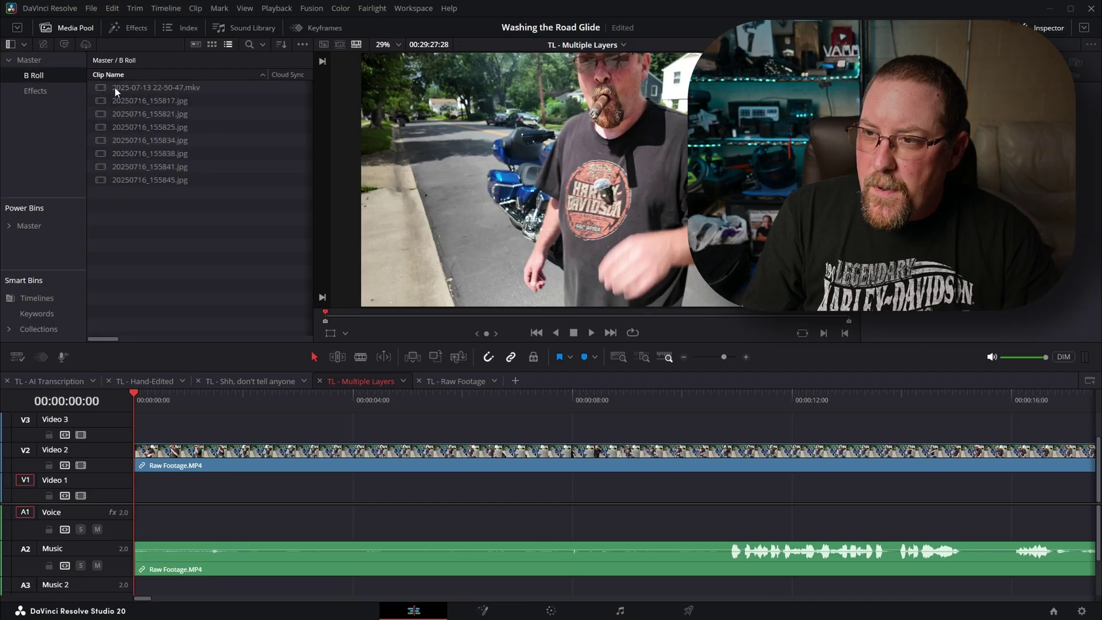
drag(140, 392, 147, 494)
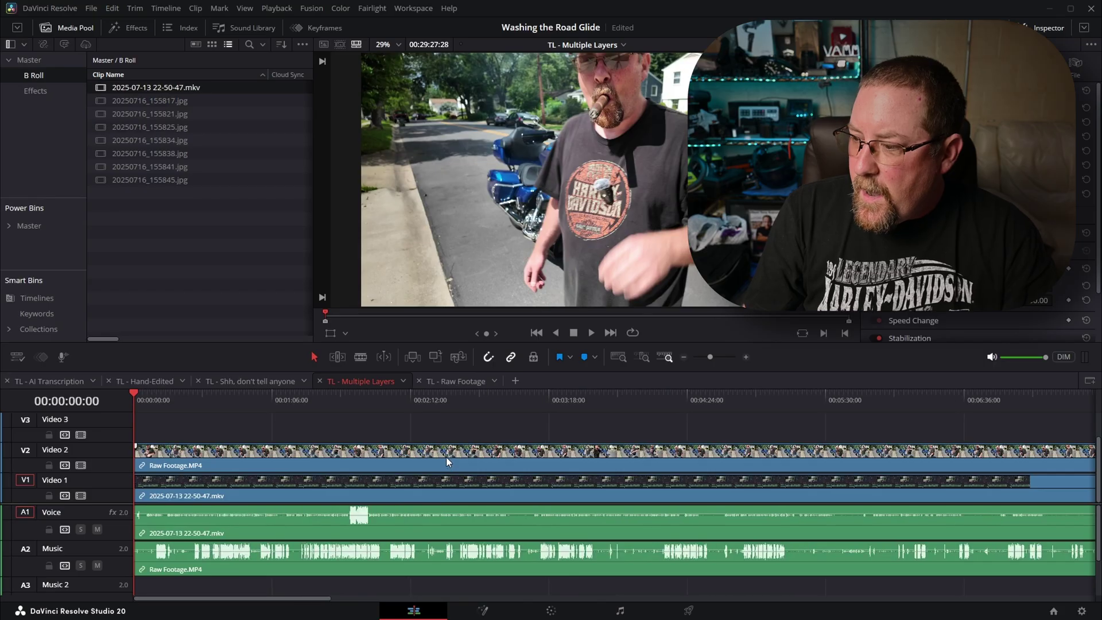
Trim Raw Footage.MP4 to end at 00:13:35:08 and disable the voice audio clip
scroll(446, 457, down, 10)
click(428, 395)
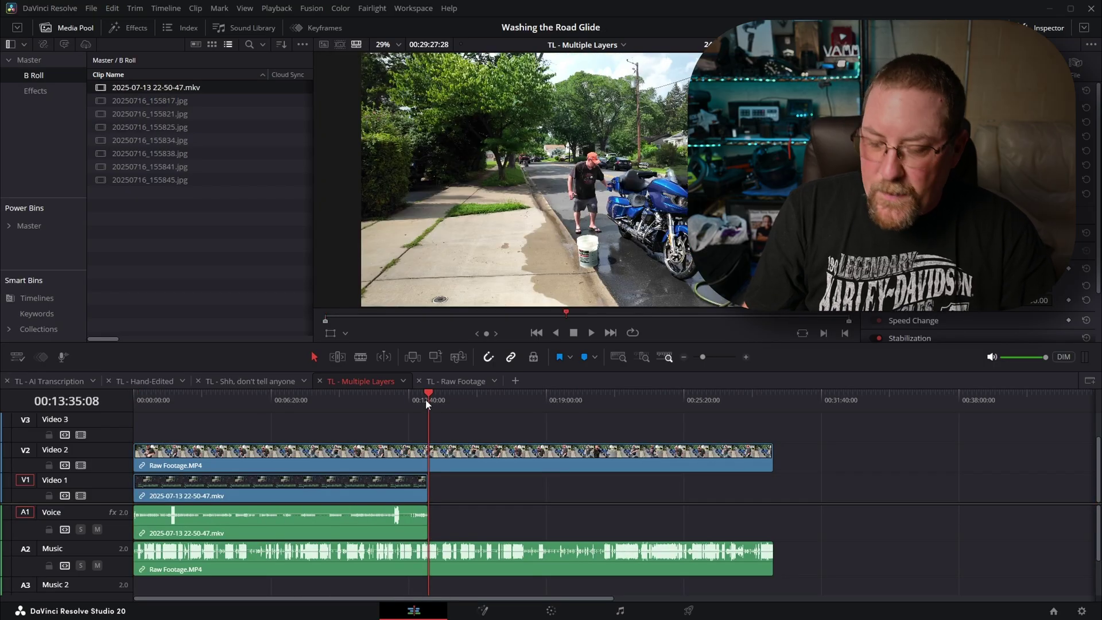
key(ctrl+b)
click(470, 459)
key(Delete)
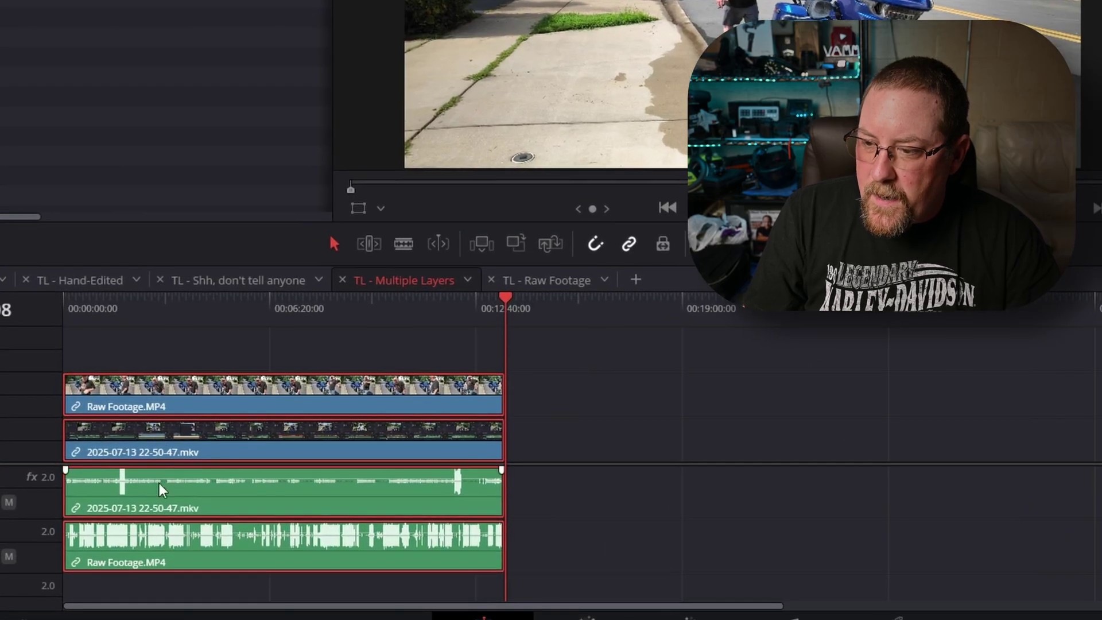
click(191, 521)
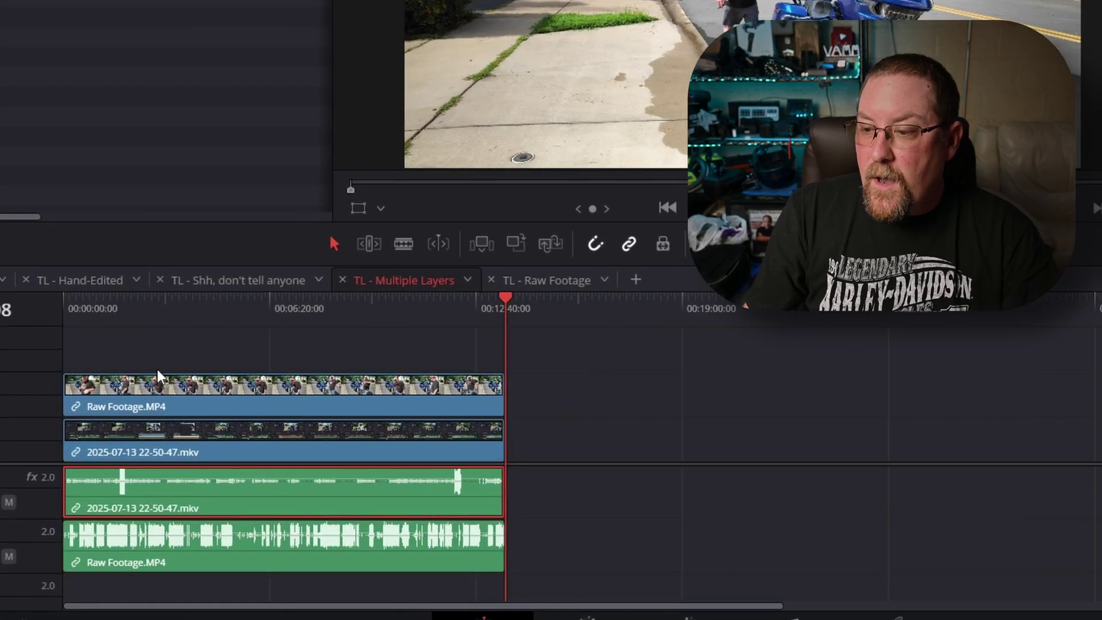
key(d)
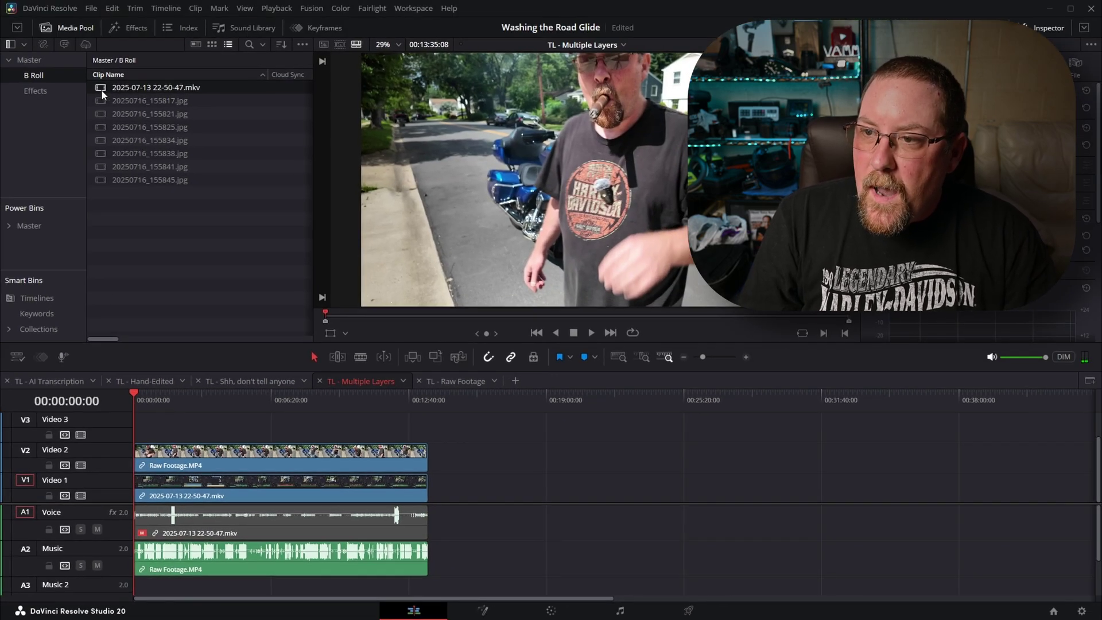
Transcribe TL - Multiple Layers from the Master bin and apply Remove Silence
click(32, 58)
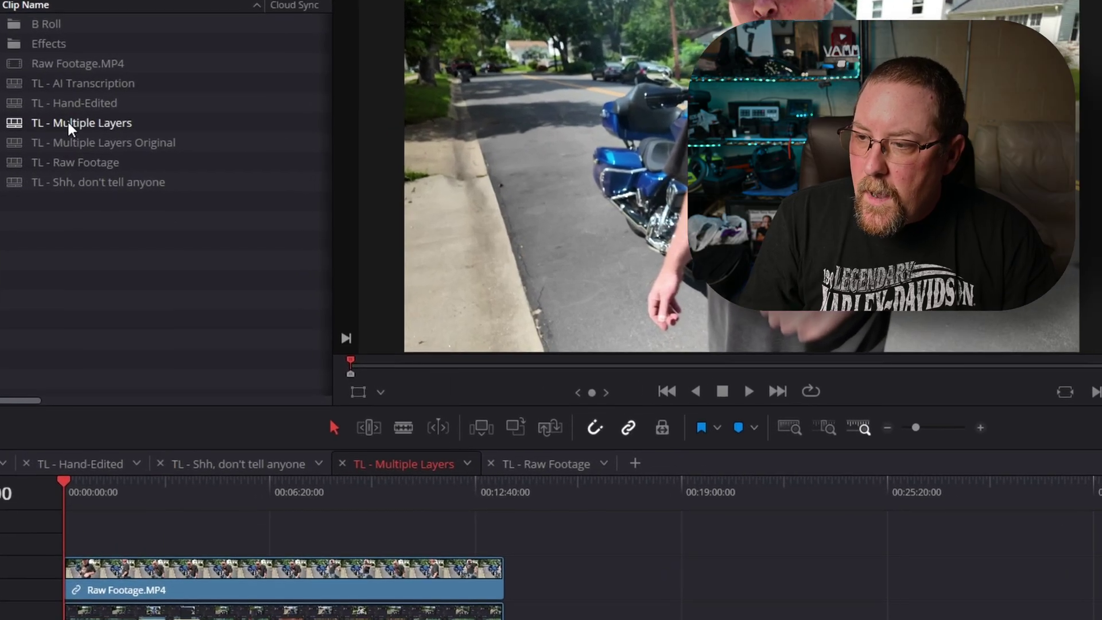
right_click(136, 153)
mouse_move(101, 132)
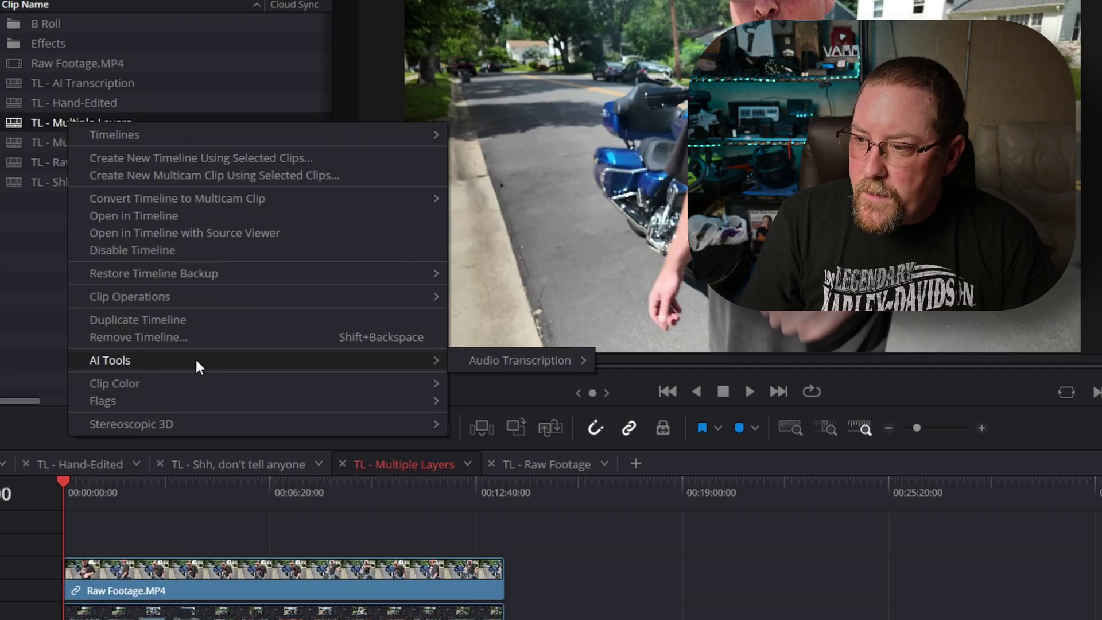
mouse_move(509, 361)
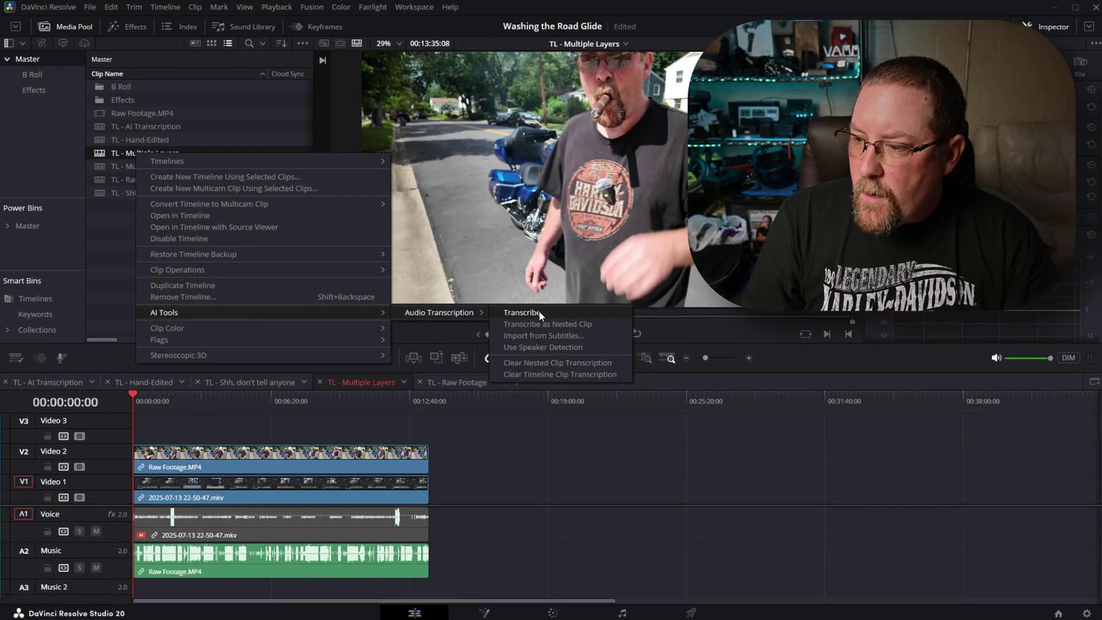
click(540, 313)
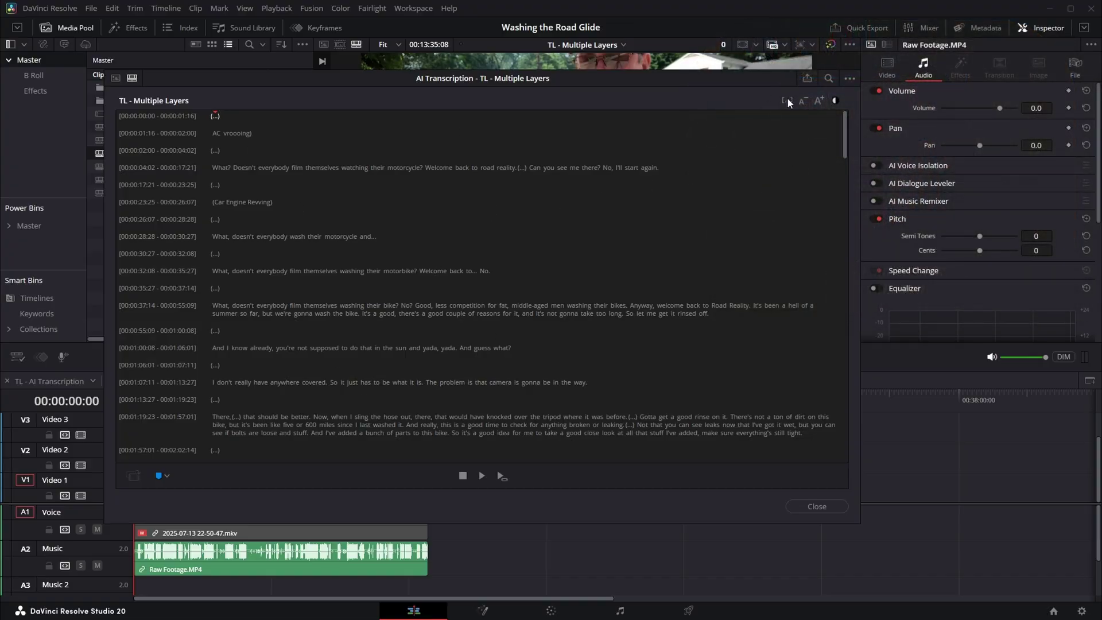
click(786, 101)
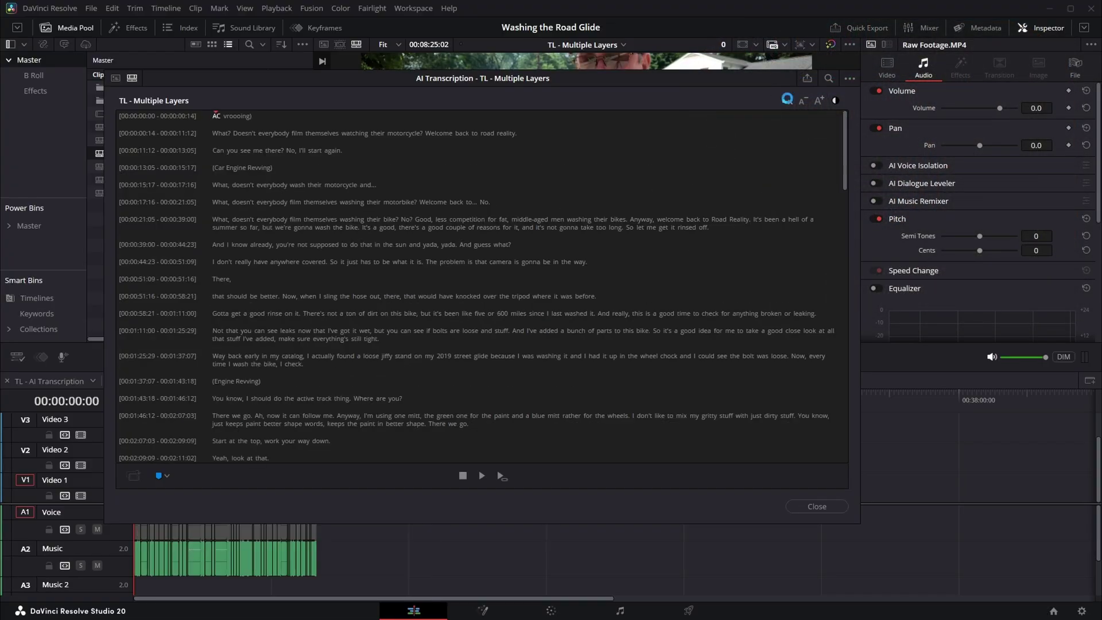
click(816, 506)
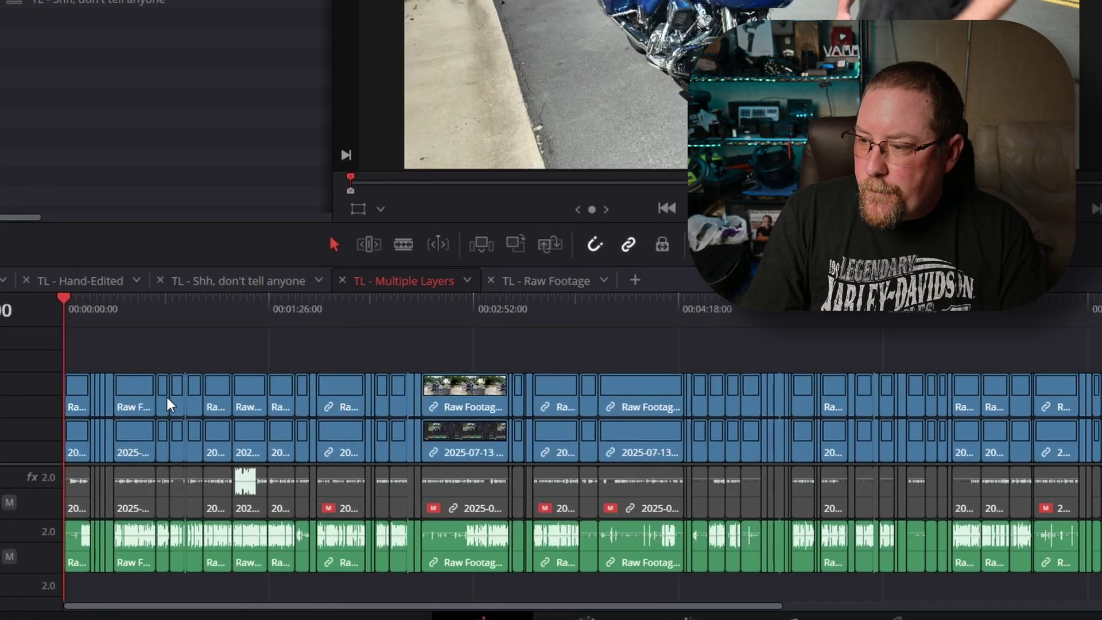
Near 00:03:06, push the Raw Footage cut 5 frames and extend the lower video clip 2 frames
scroll(167, 397, up, 1)
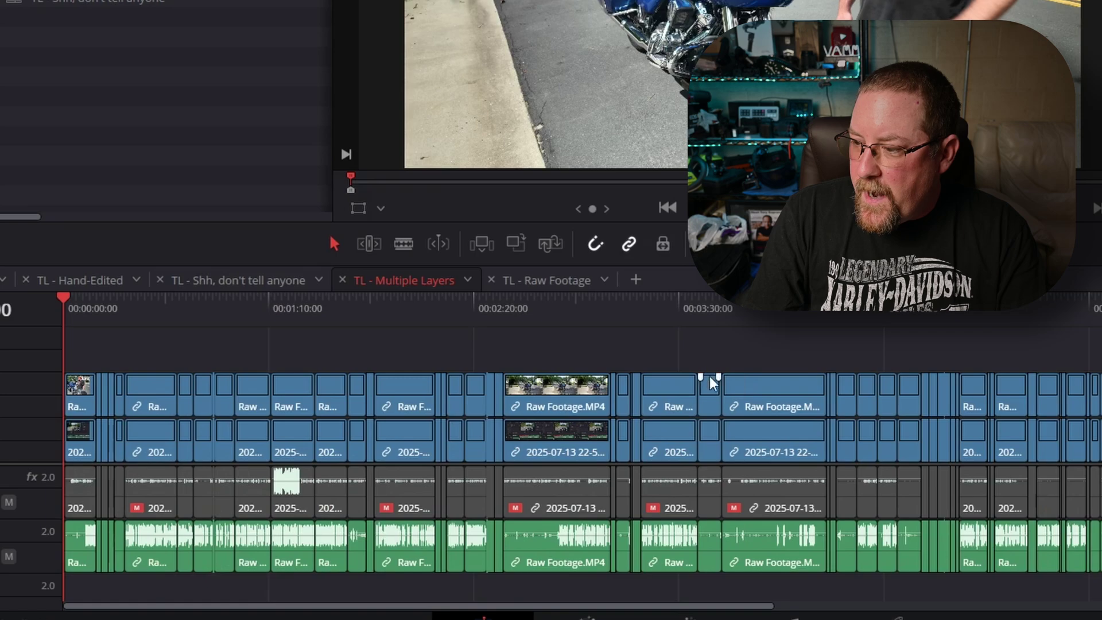
click(611, 313)
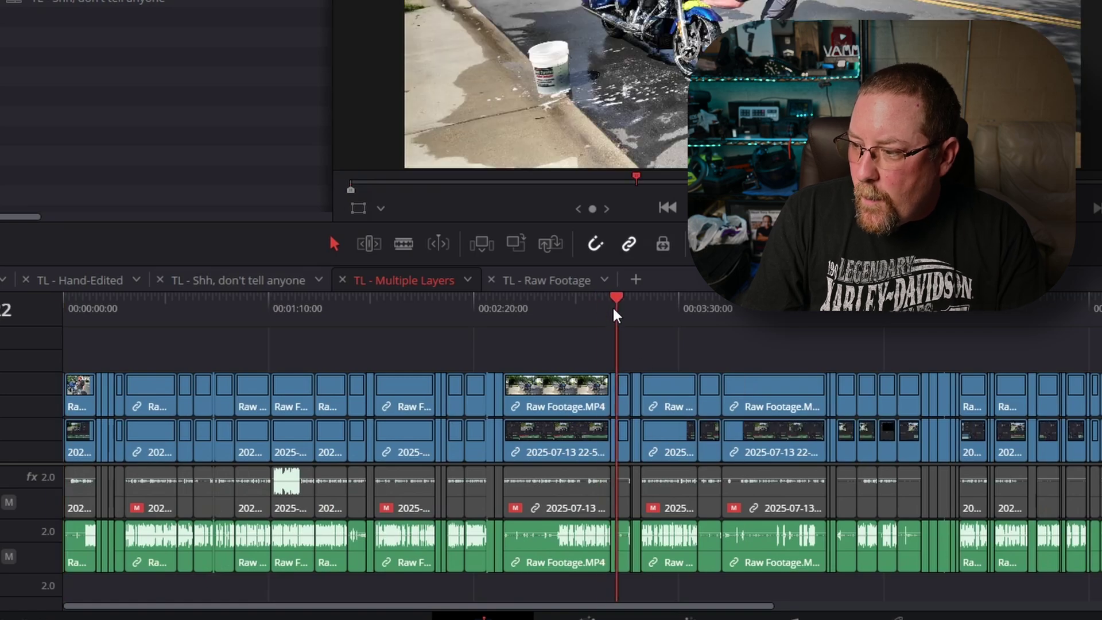
scroll(619, 345, up, 8)
scroll(641, 379, up, 2)
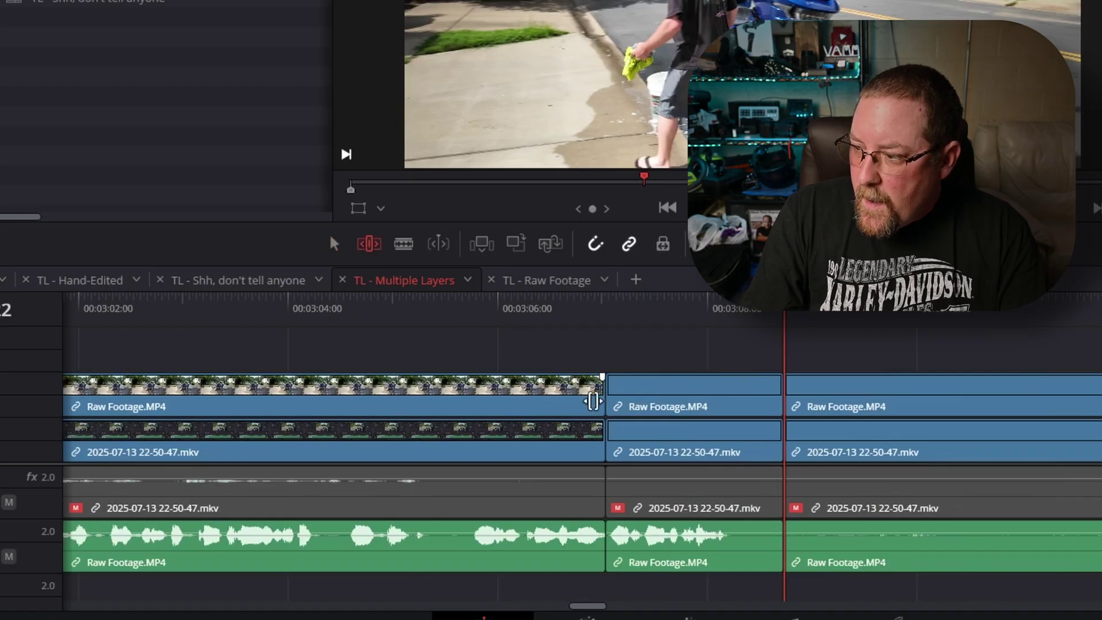
drag(598, 392, 654, 393)
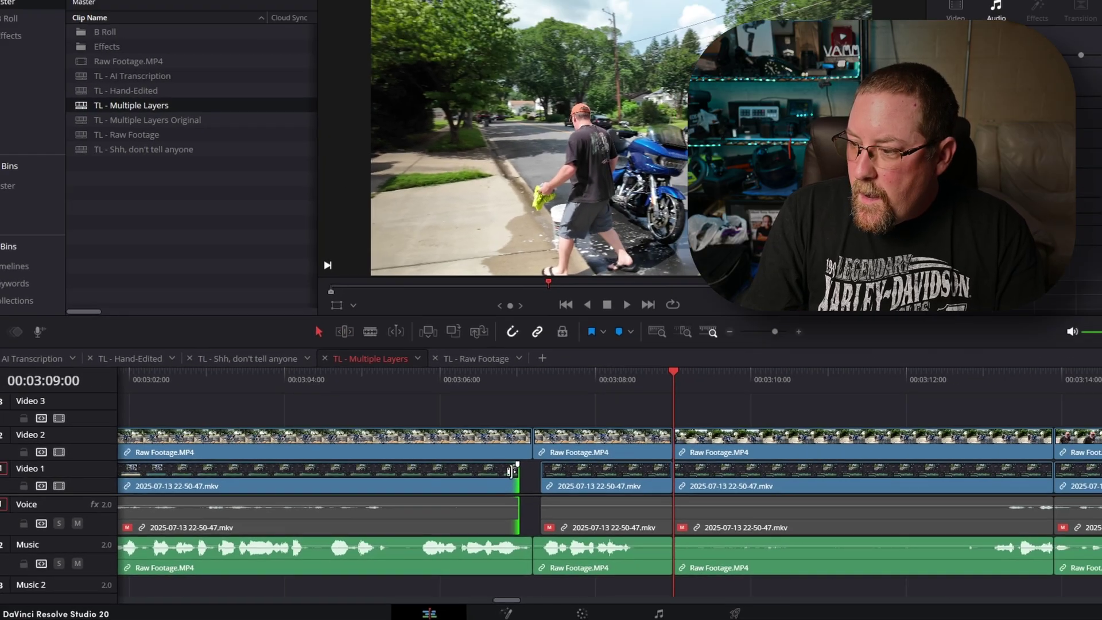
drag(601, 437, 607, 436)
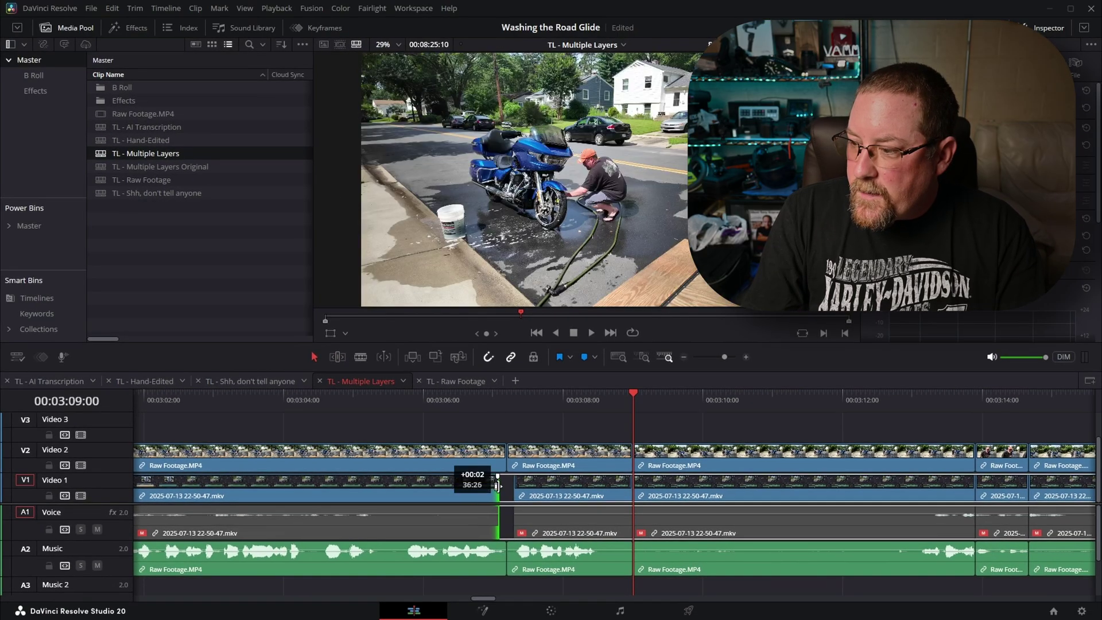
drag(497, 486, 508, 487)
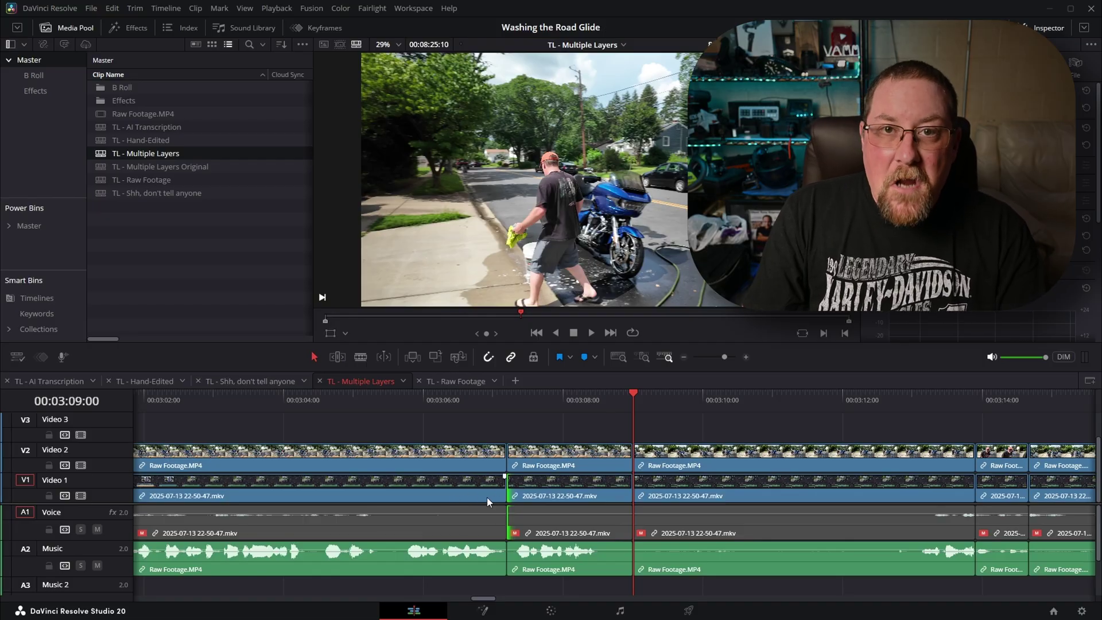
Link the stacked clips across all tracks together
drag(308, 429, 316, 501)
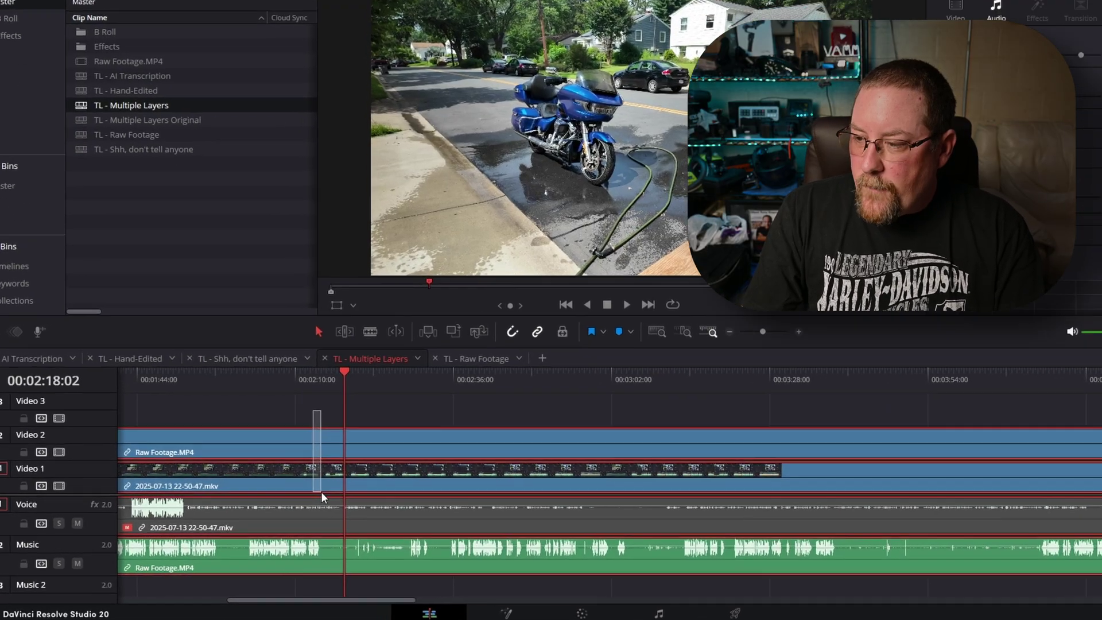
right_click(317, 439)
click(340, 427)
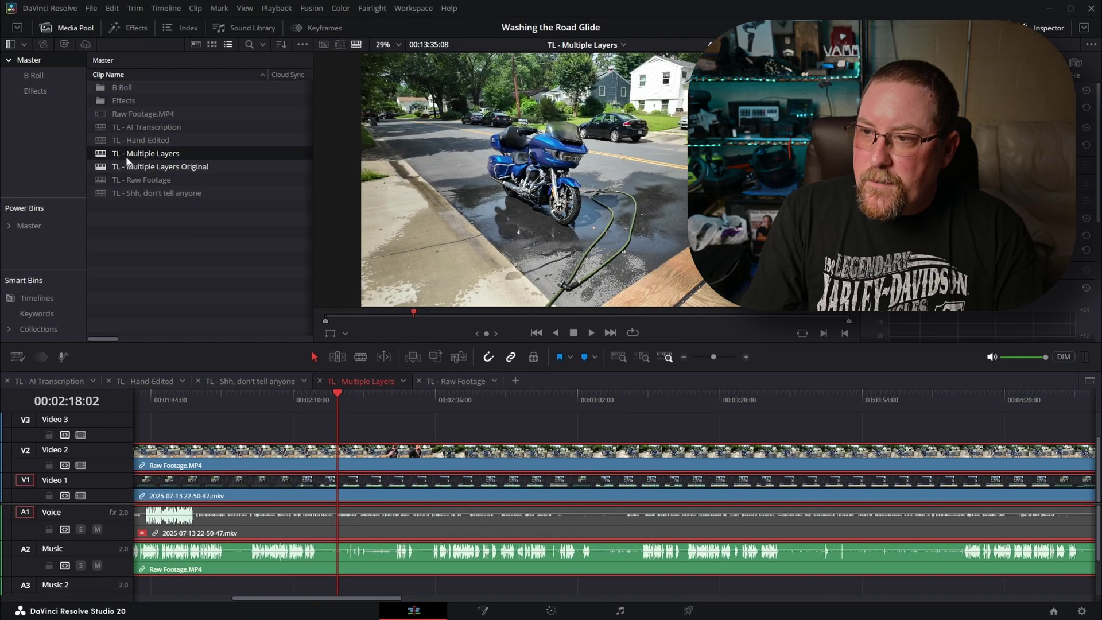
Re-transcribe TL - Multiple Layers via AI Tools > Audio Transcription and close the window
right_click(159, 154)
mouse_move(261, 313)
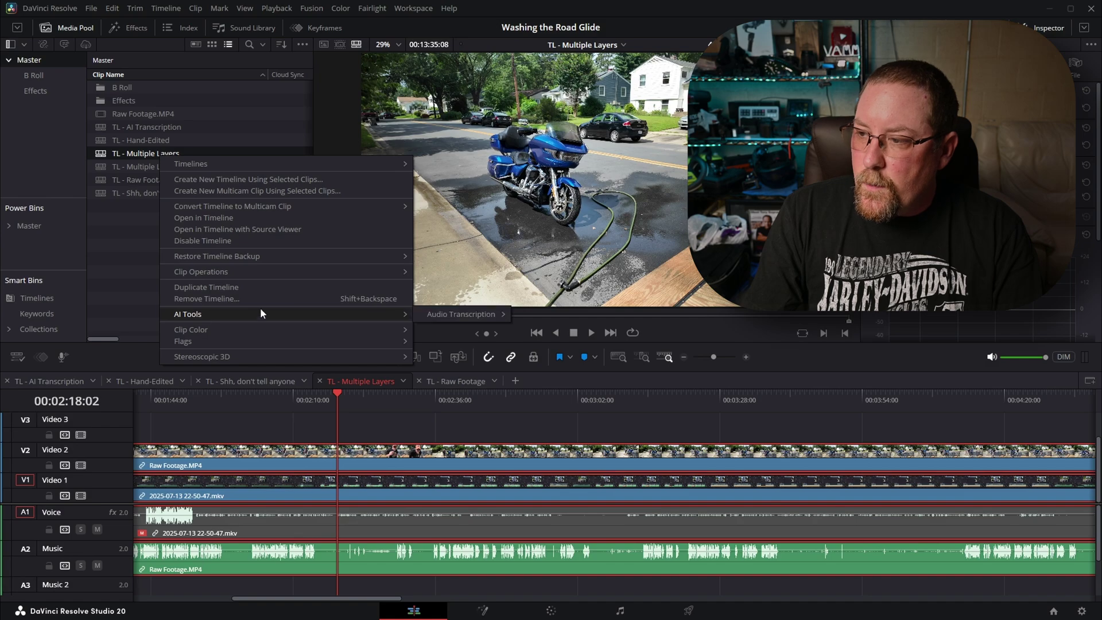
mouse_move(492, 316)
click(547, 314)
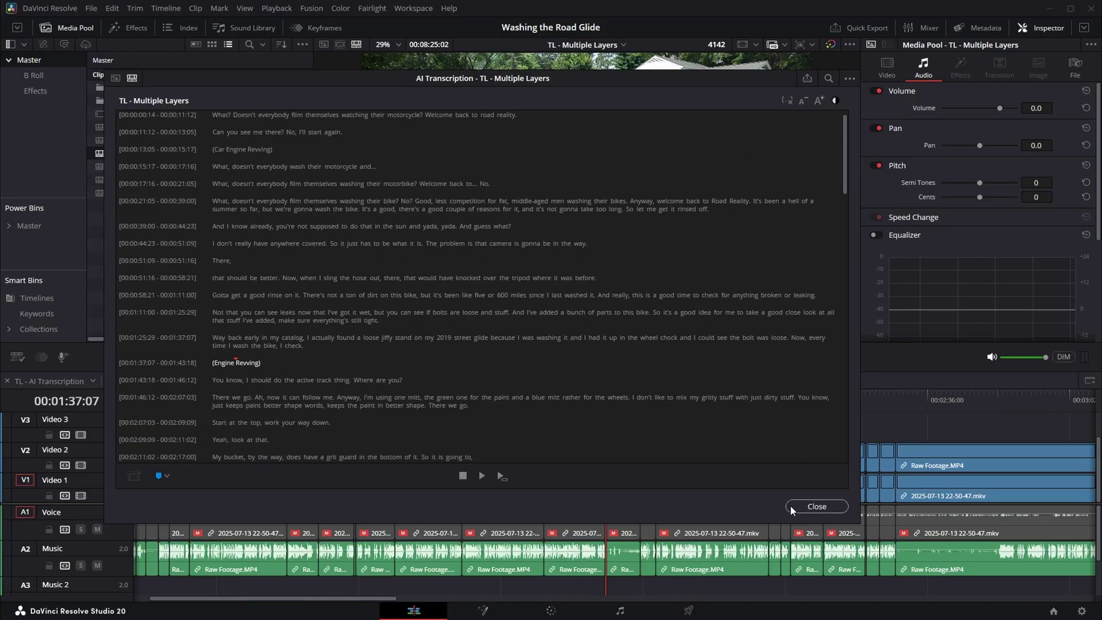
click(817, 506)
scroll(580, 459, up, 4)
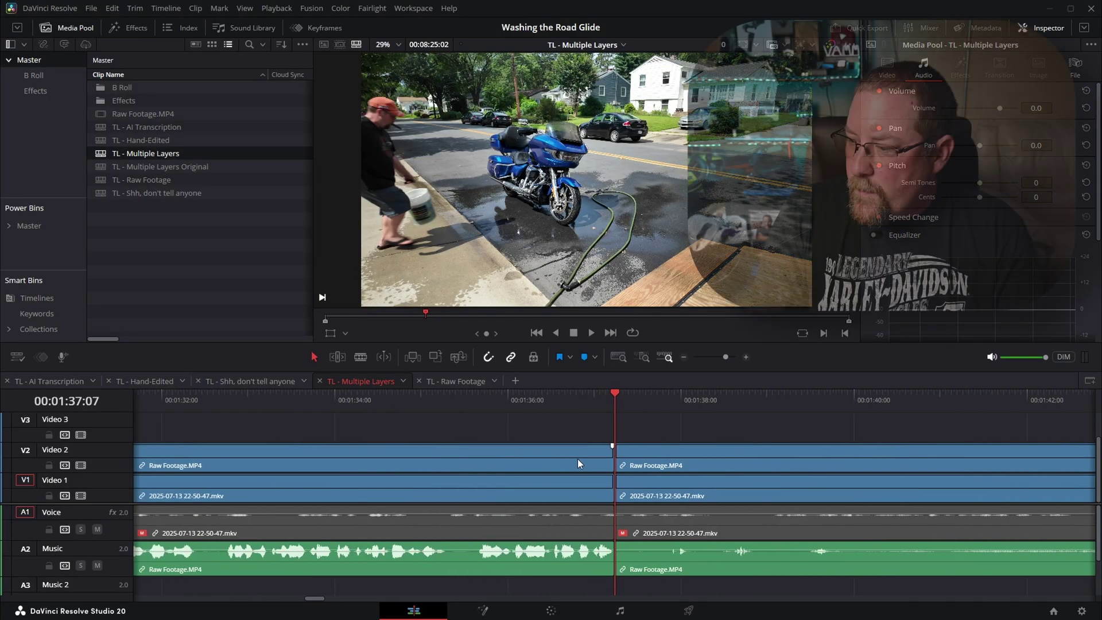
From 00:01:43:18 jump to the next cut and shift it a few frames in Trim Edit Mode
scroll(574, 456, down, 4)
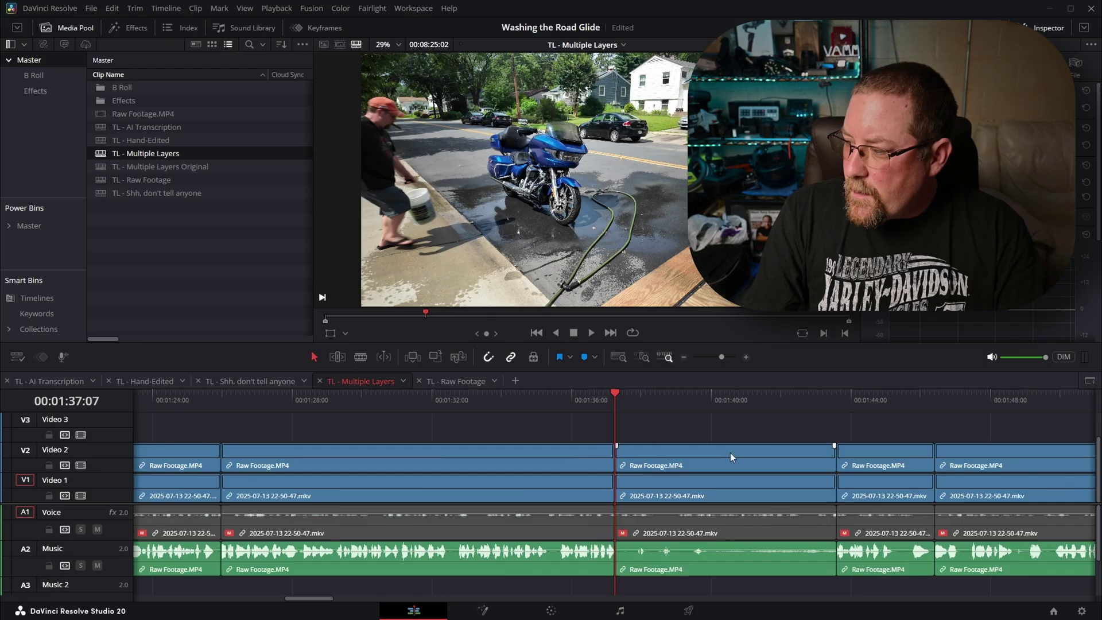
scroll(690, 435, down, 3)
click(651, 398)
scroll(716, 433, up, 3)
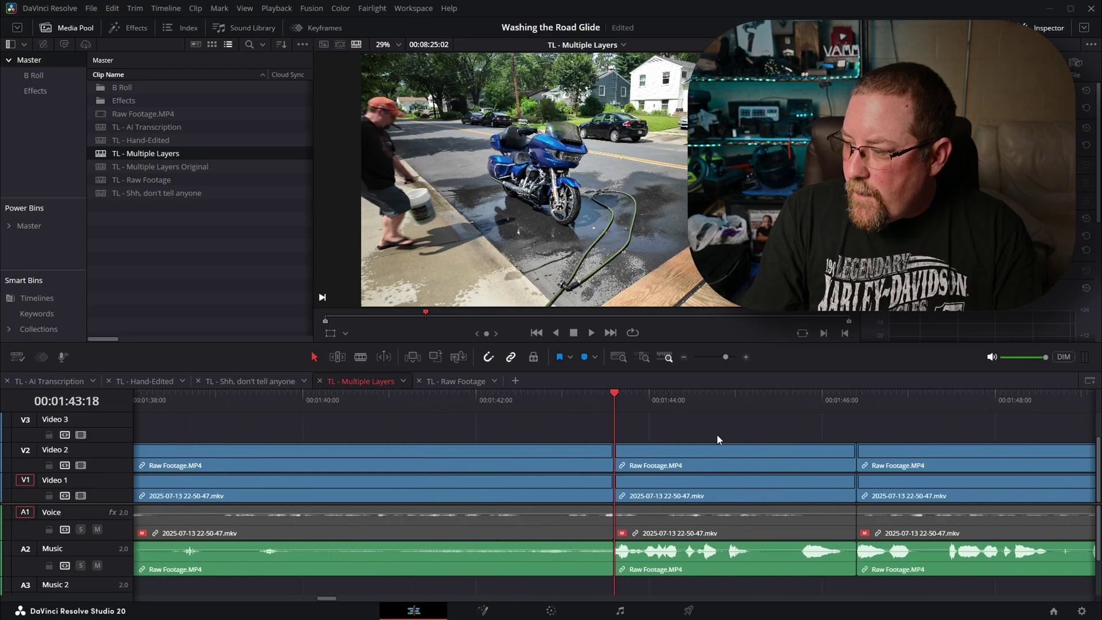
scroll(717, 439, up, 1)
key(Down)
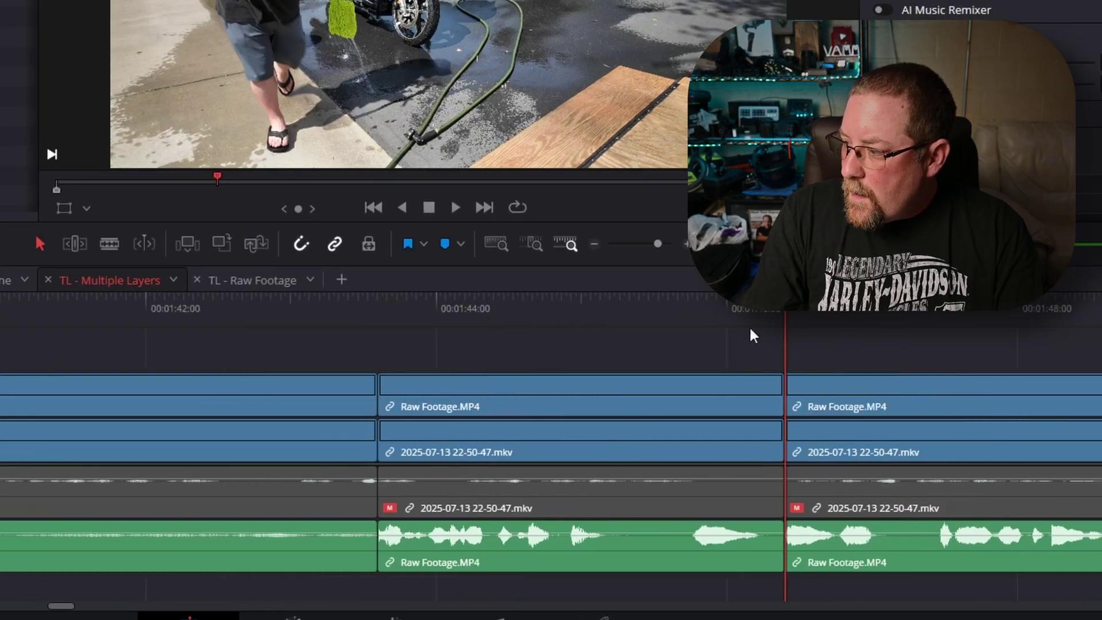
click(74, 244)
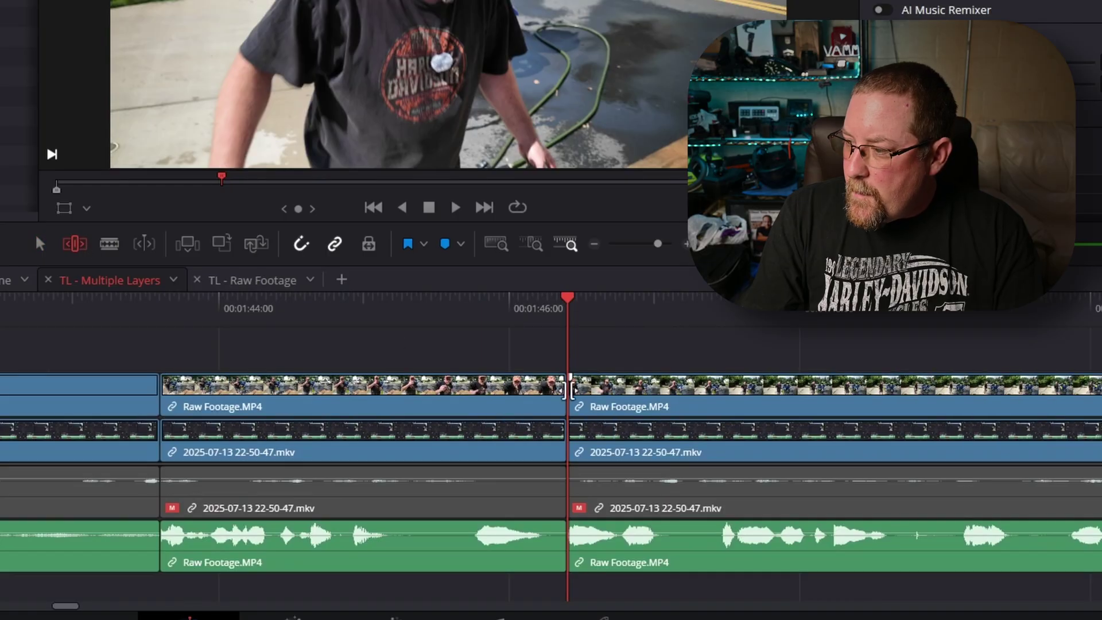
drag(569, 391, 550, 395)
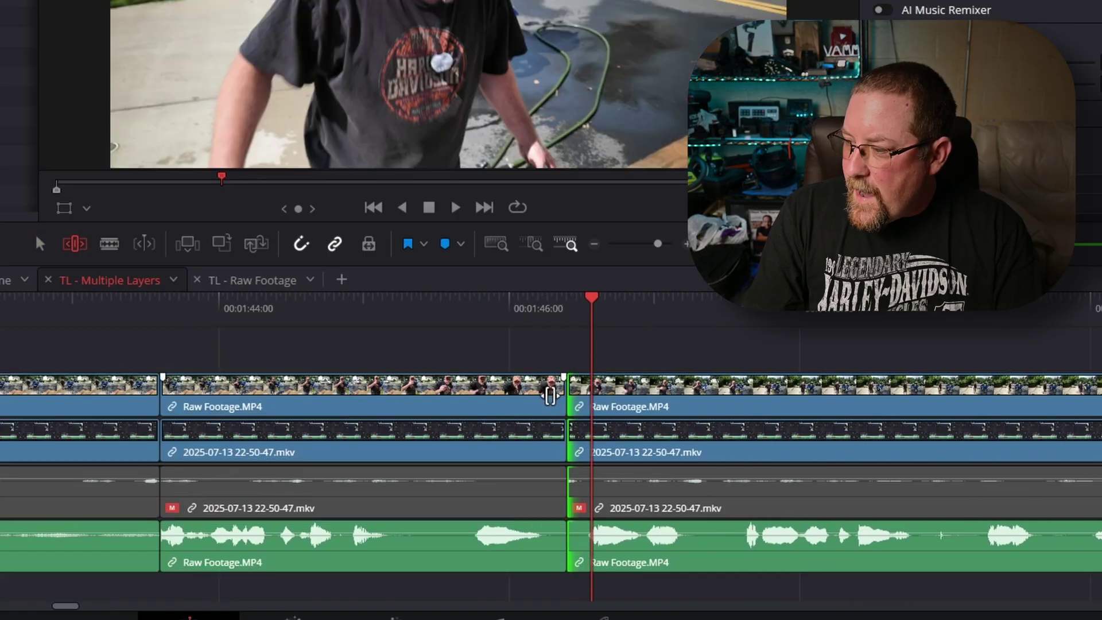
drag(561, 392, 561, 392)
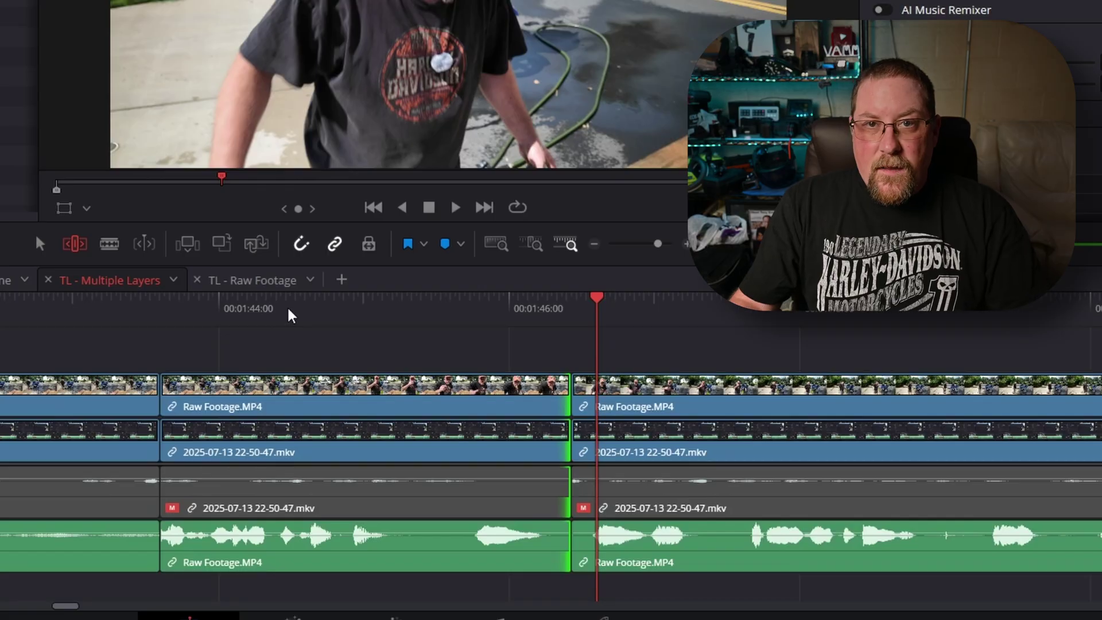